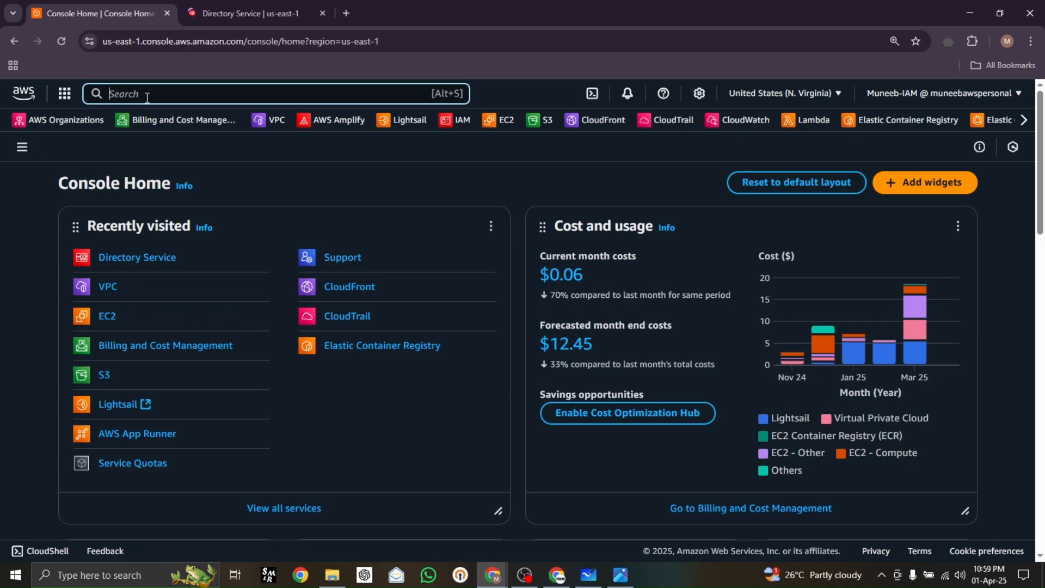
Step: Search the AWS console for Workspaces and open the WorkSpaces service in a separate browser tab
key(ctrl+plus)
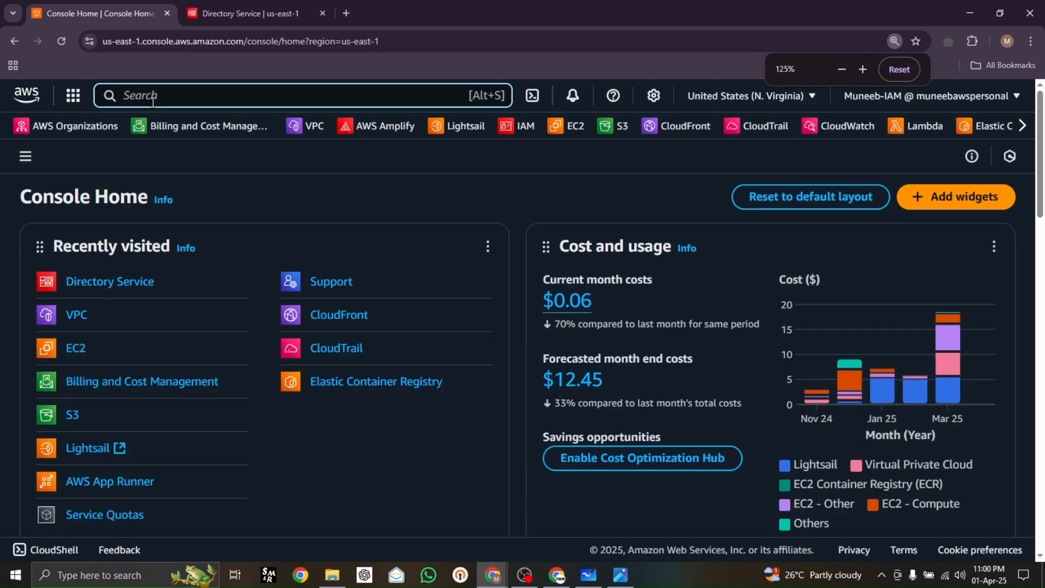
text(Wor)
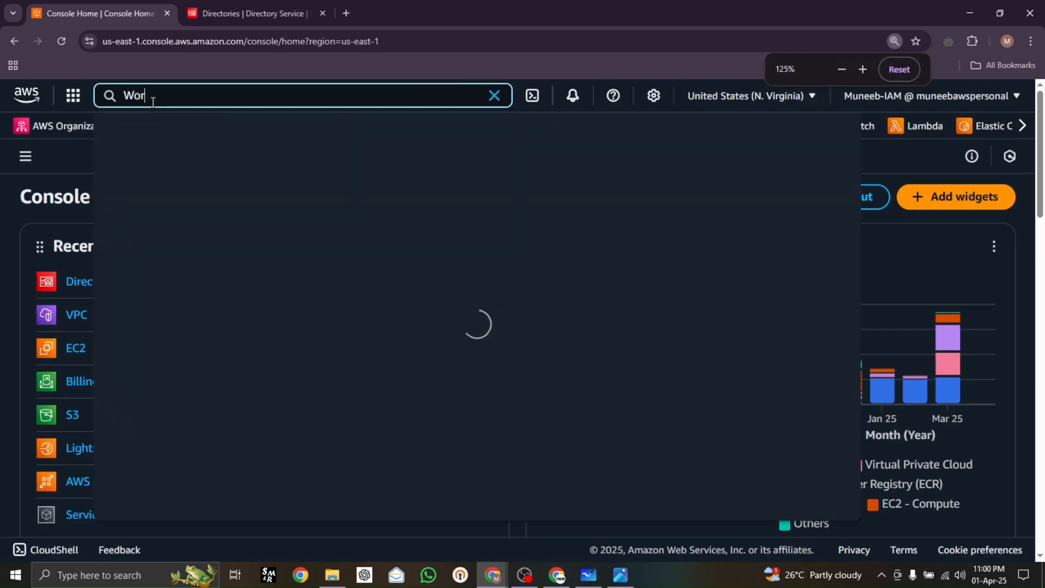
text(kspaces)
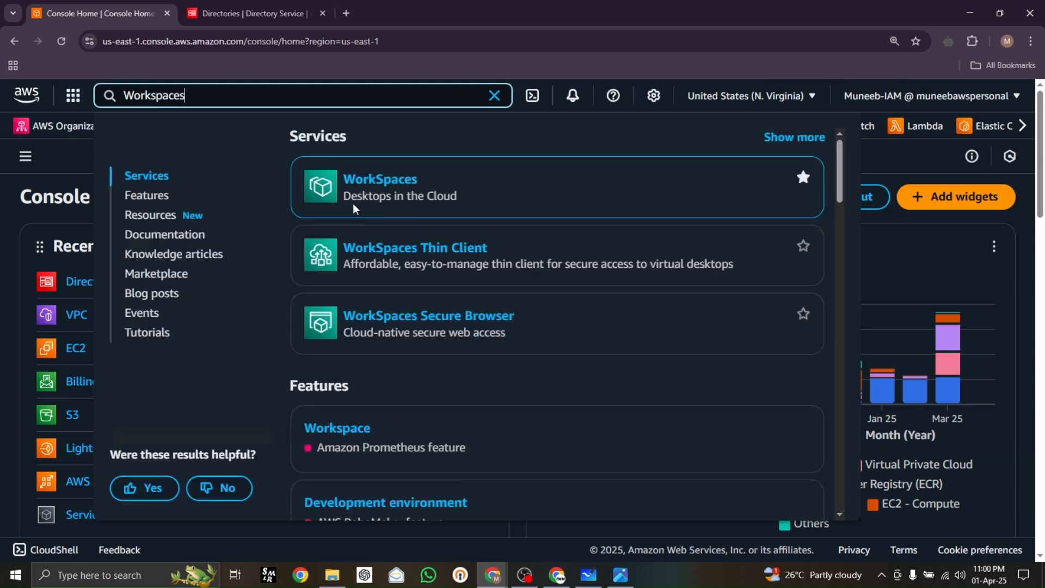
middle_click(384, 188)
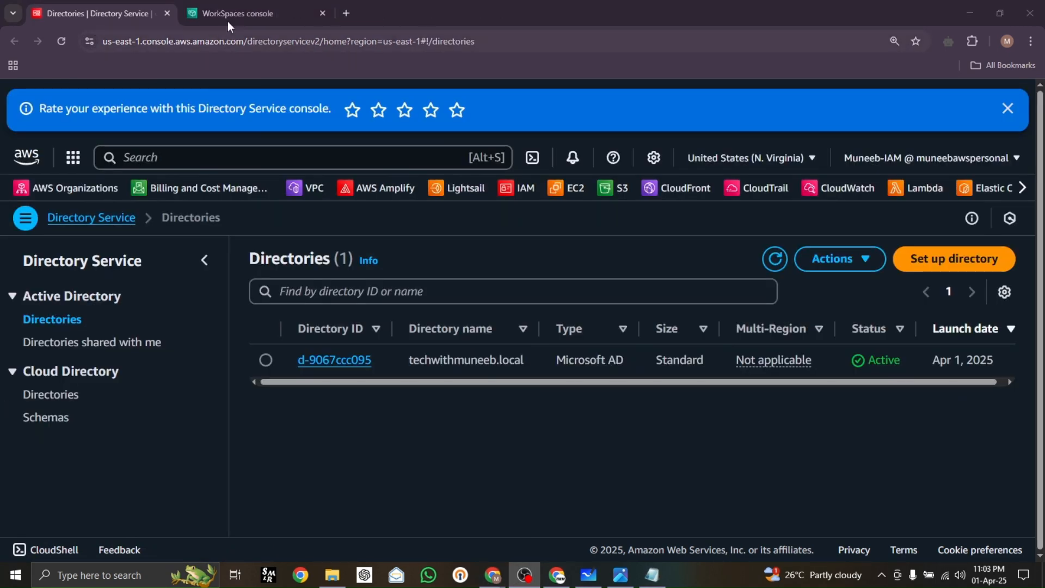
click(240, 11)
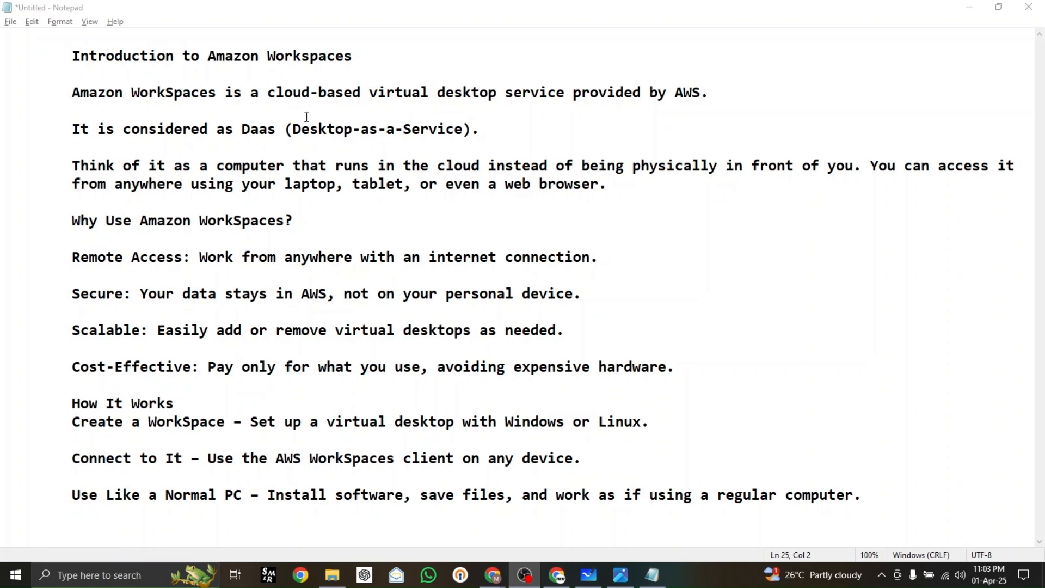
Step: In the Notepad notes, insert a new indented line below the Desktop-as-a-Service sentence
drag(481, 129, 212, 139)
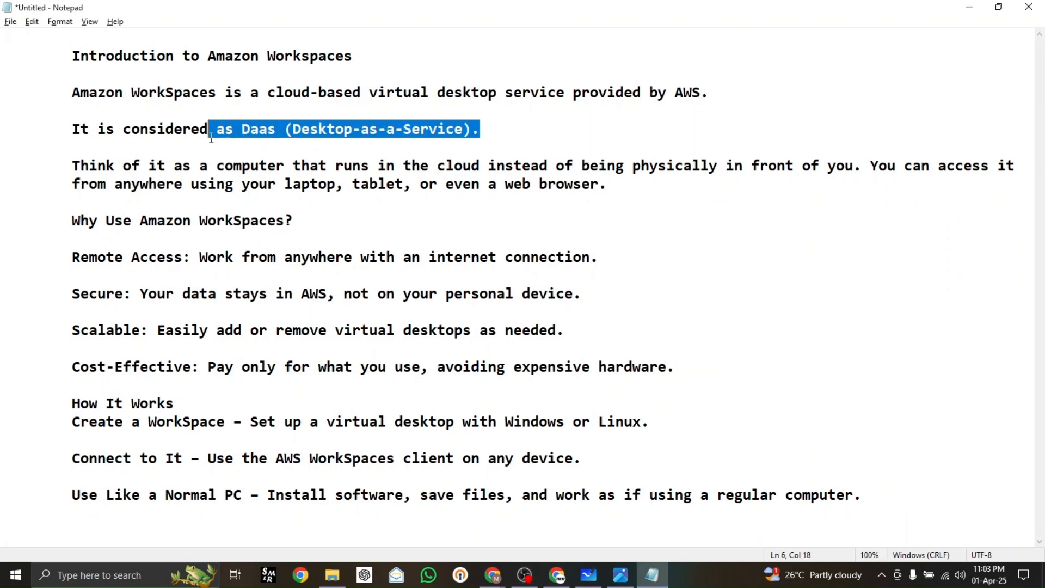
click(260, 129)
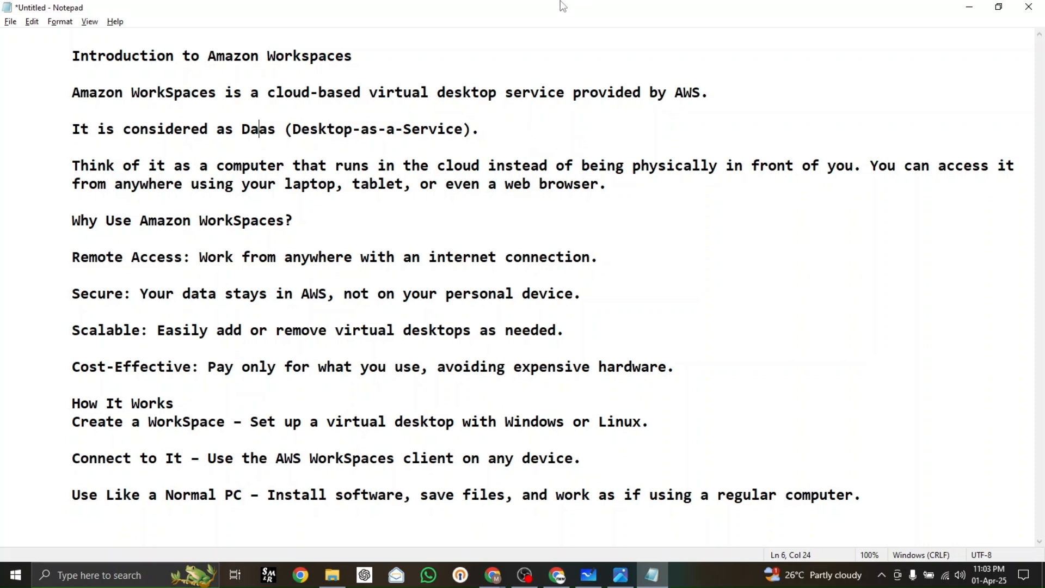
click(508, 128)
key(Return)
key(Return)
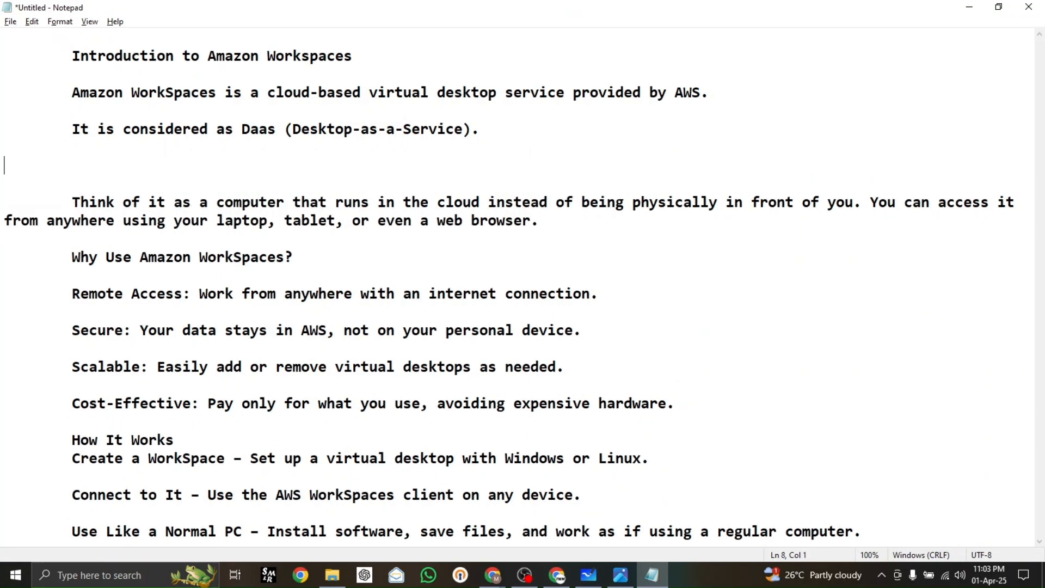
key(Tab)
Step: Write "XAAS (Anything-as-a-Service)" on the new line
text(XAAs)
key(BackSpace)
text(s)
key(BackSpace)
key(BackSpace)
text(S ())
key(Left)
text(Anything)
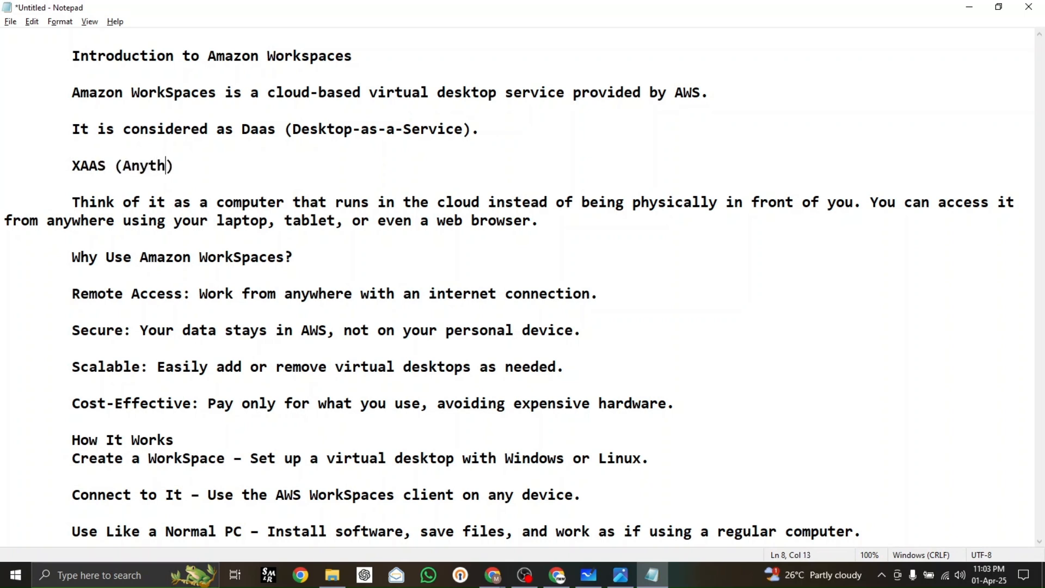
text(-A)
key(BackSpace)
text(as0)
key(BackSpace)
text(-a-S)
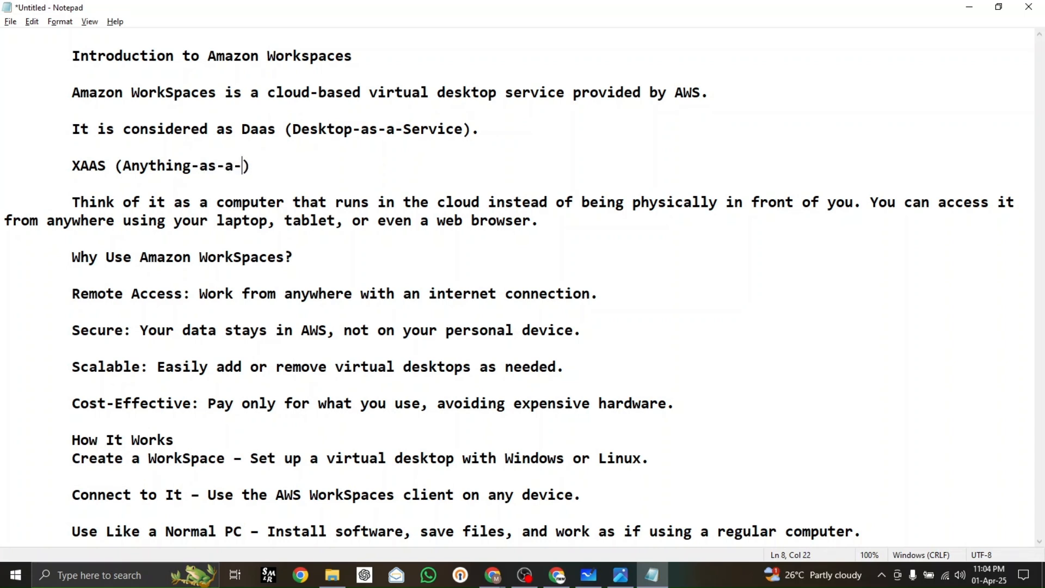
text(ervice))
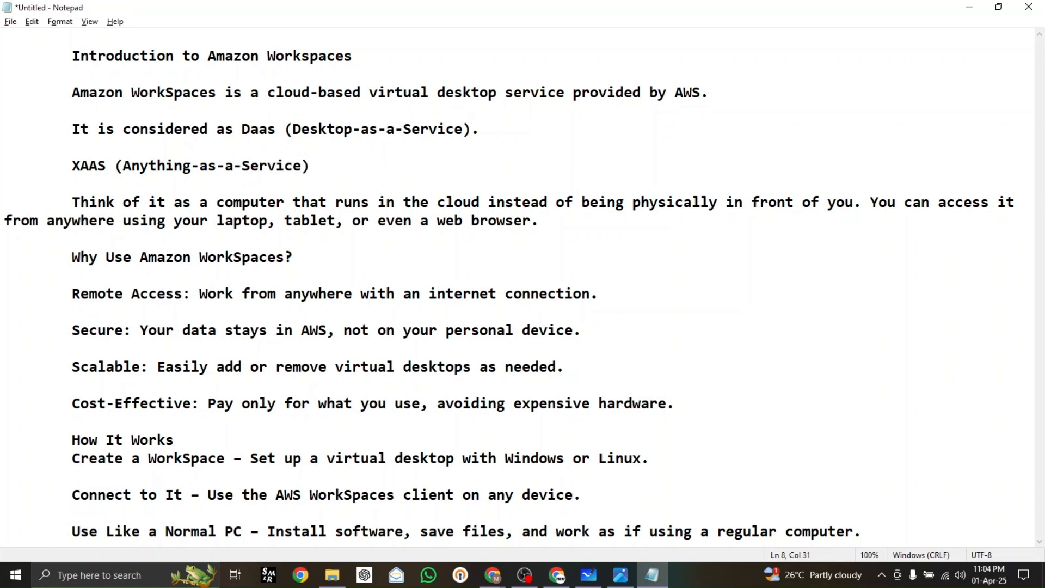
Step: Add the examples "Security, Ransomware, Desktop, Function" after the XAAS definition
text( Security, R)
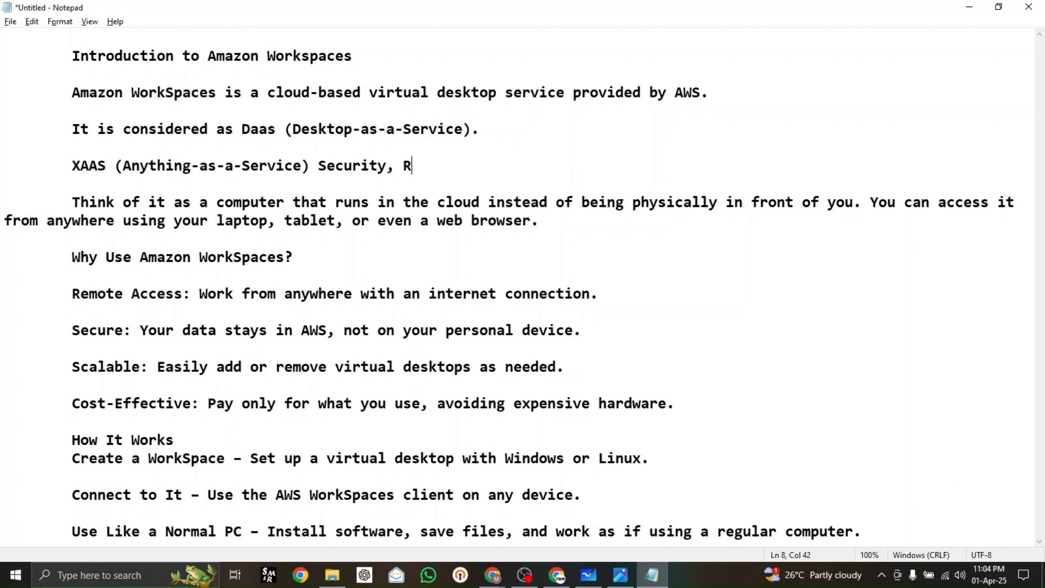
text(ansomware)
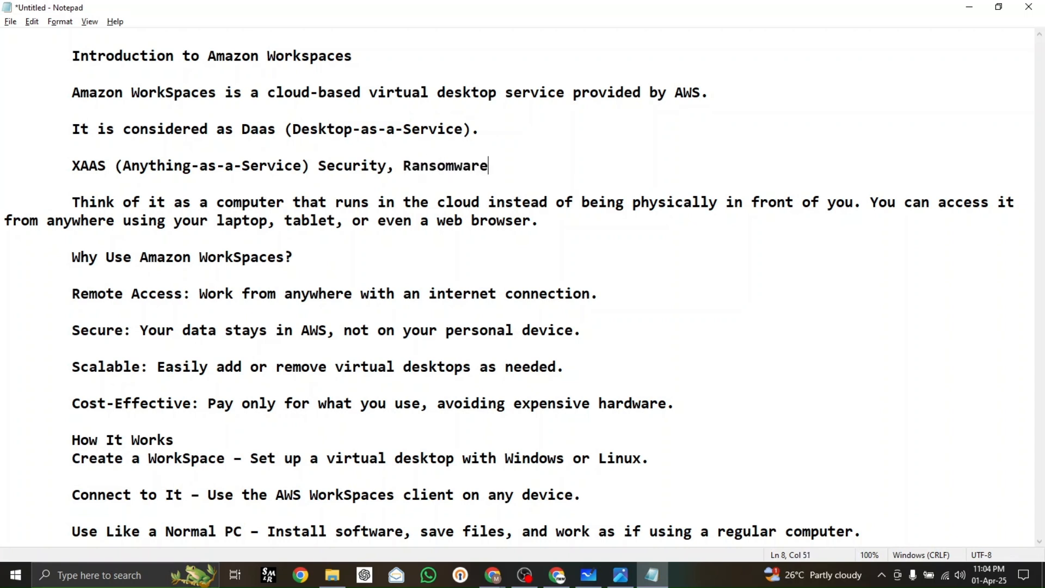
text(, Desktop, )
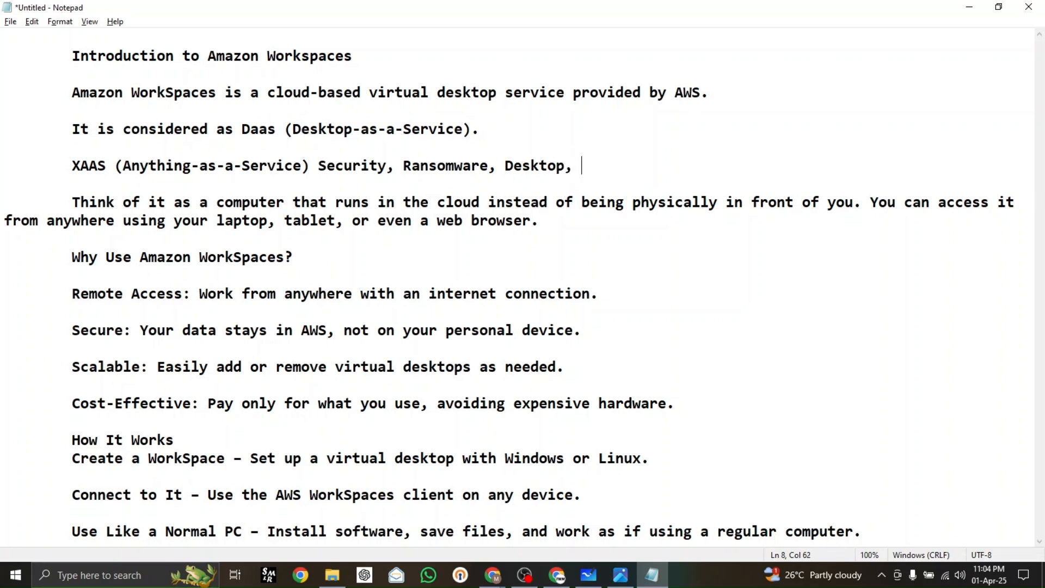
text(Function)
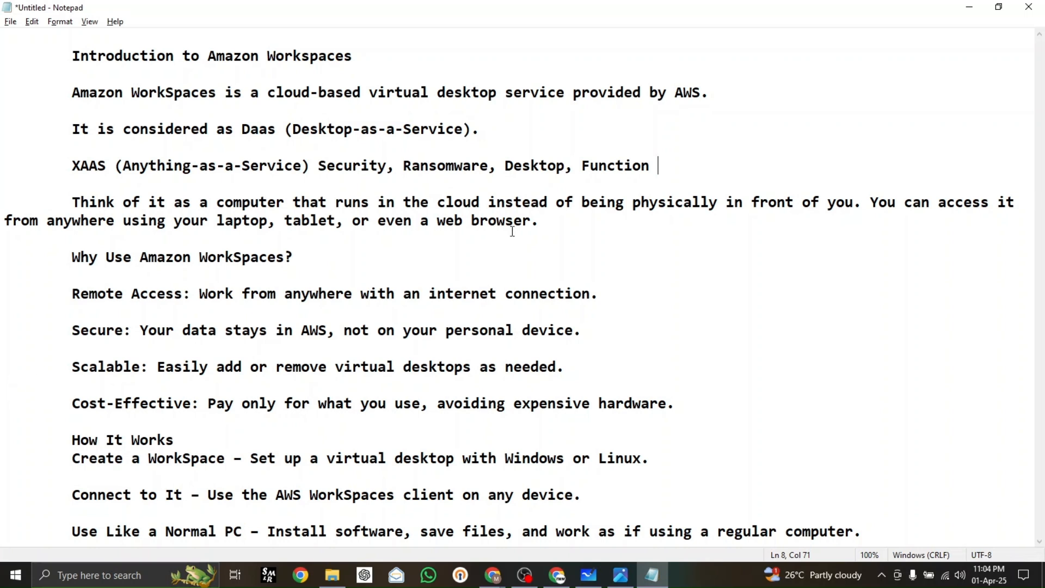
Step: Review the XAAS definition and its examples against the Desktop-as-a-Service line
drag(311, 166, 75, 159)
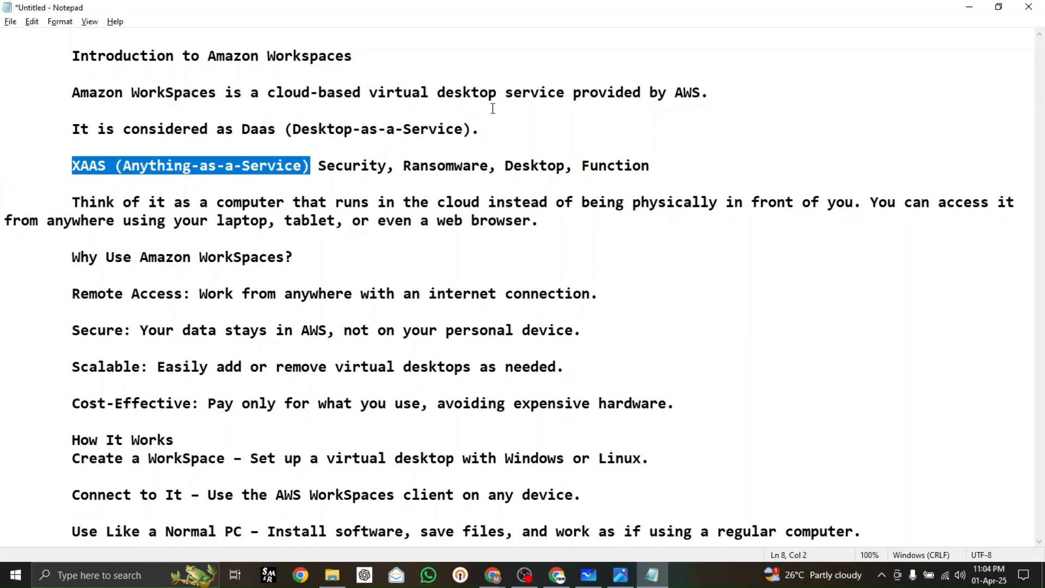
click(489, 130)
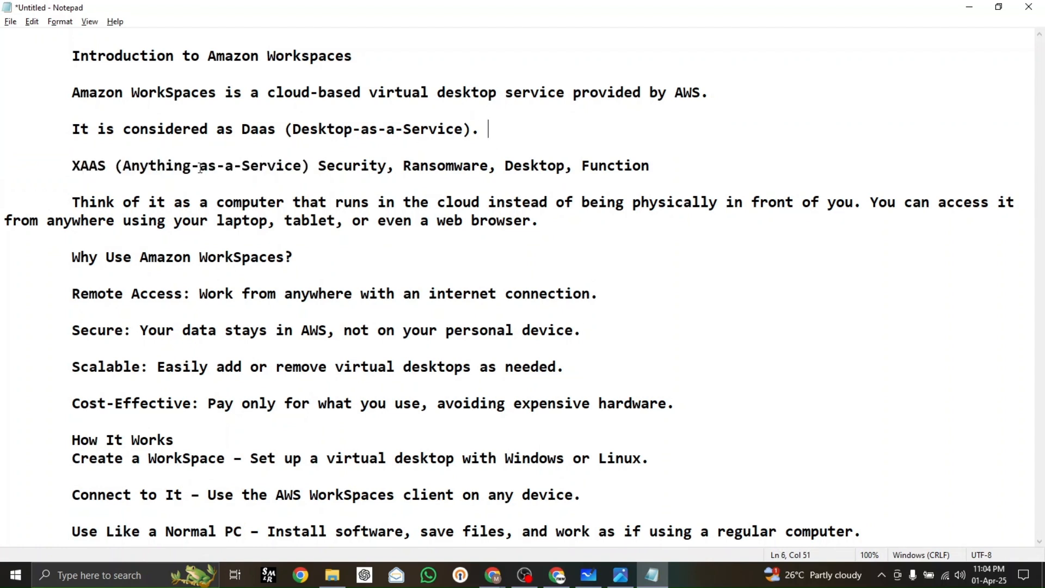
click(343, 172)
click(539, 165)
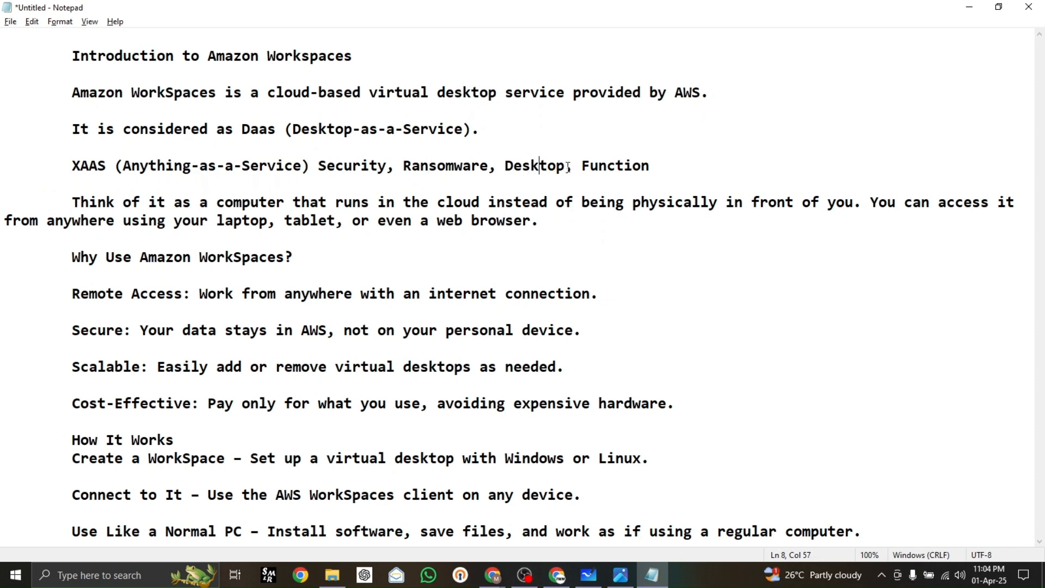
Step: Extend the XAAS example list with ", Infrastructure, Platform, Software etc."
click(656, 161)
key(BackSpace)
text(, Infre)
key(BackSpace)
text(asturcure)
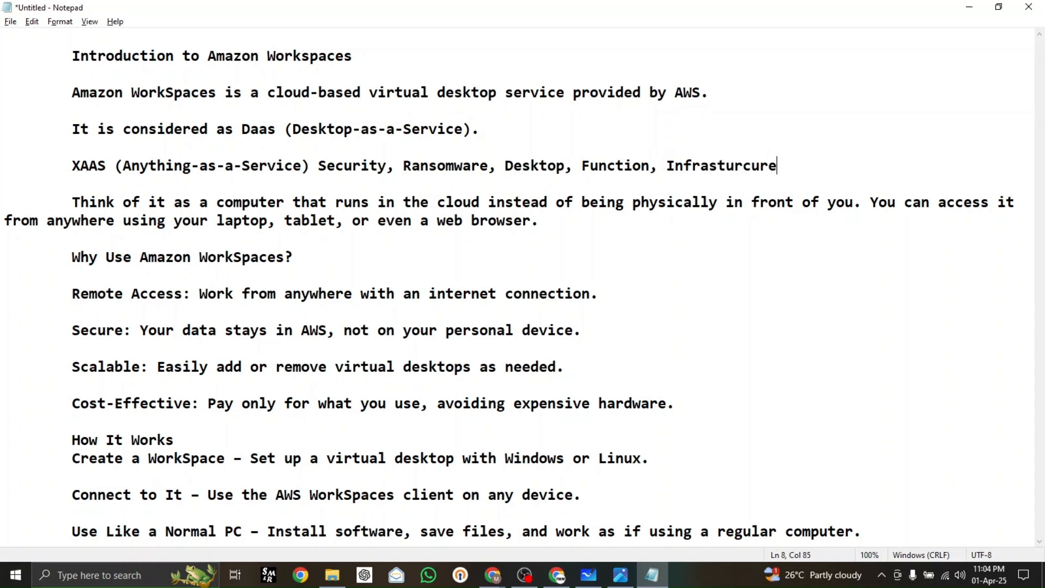
key(ctrl+BackSpace)
text(Infrastr)
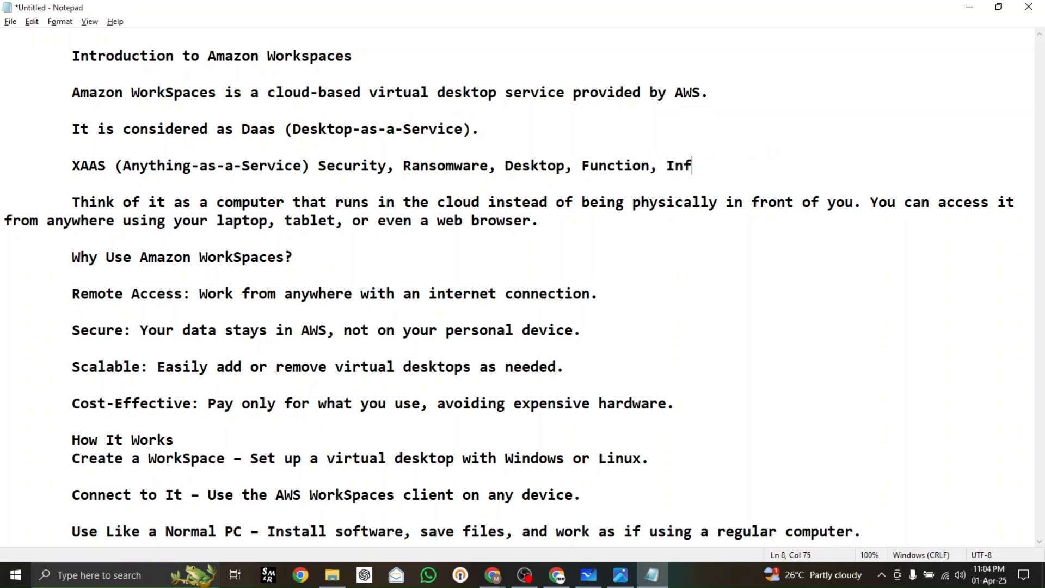
text(ucture, Pl)
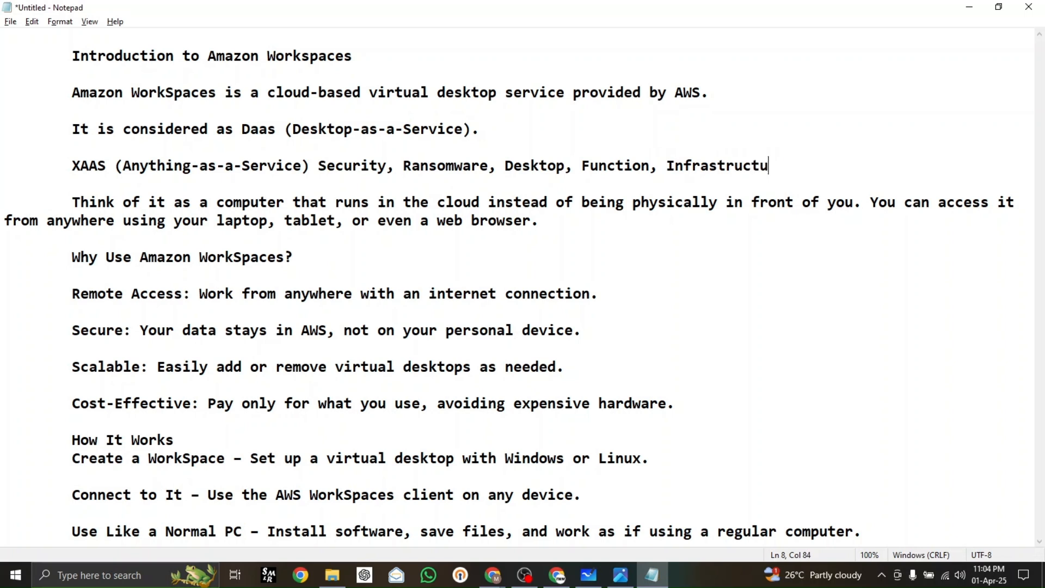
text(atform)
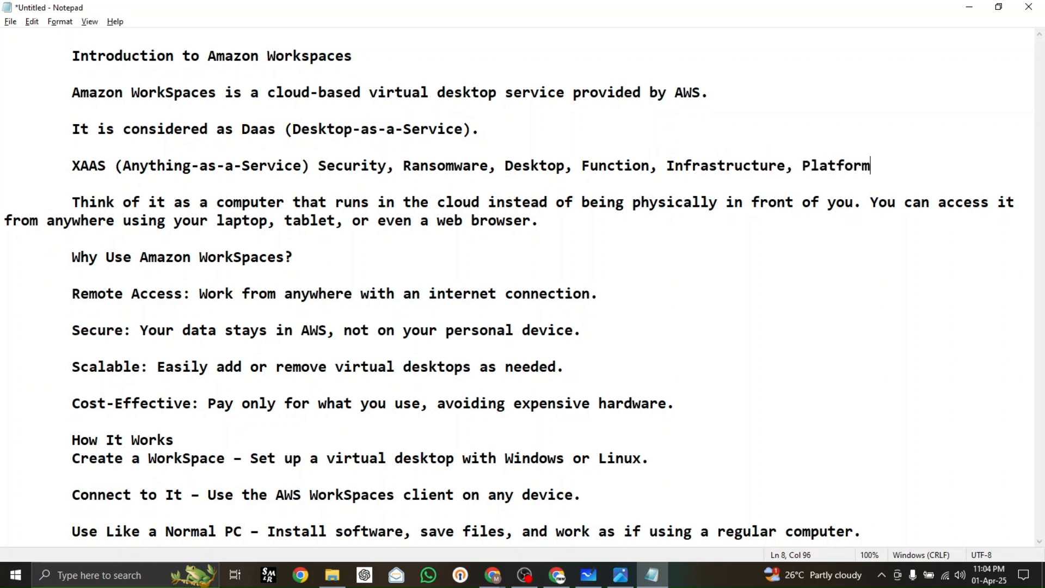
text(, Softwa)
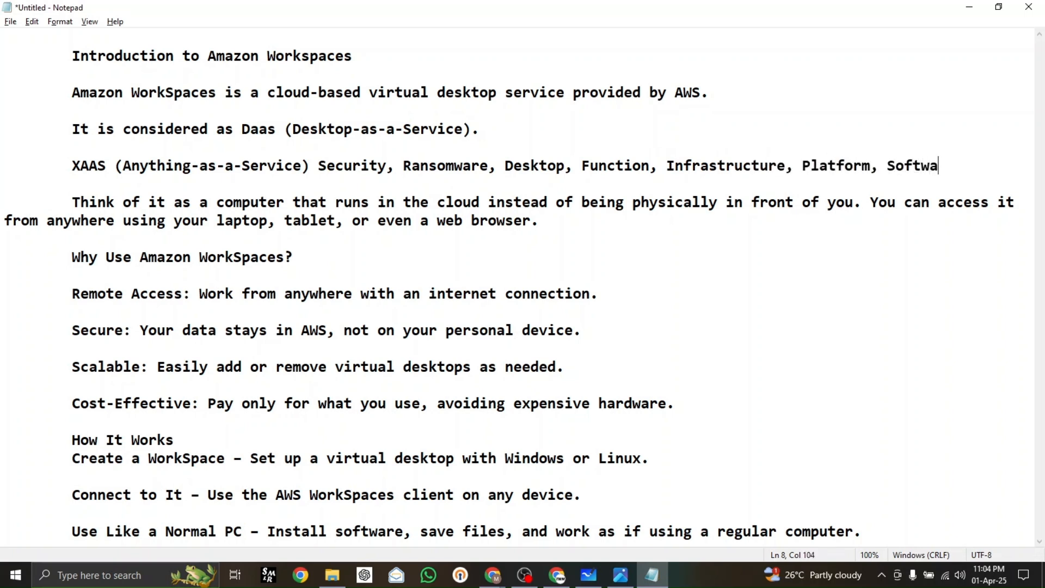
text(re etc.)
Step: Indent the wrapped second line of the "Think of it as a computer" paragraph to align with the other text
click(487, 137)
shift+click(245, 136)
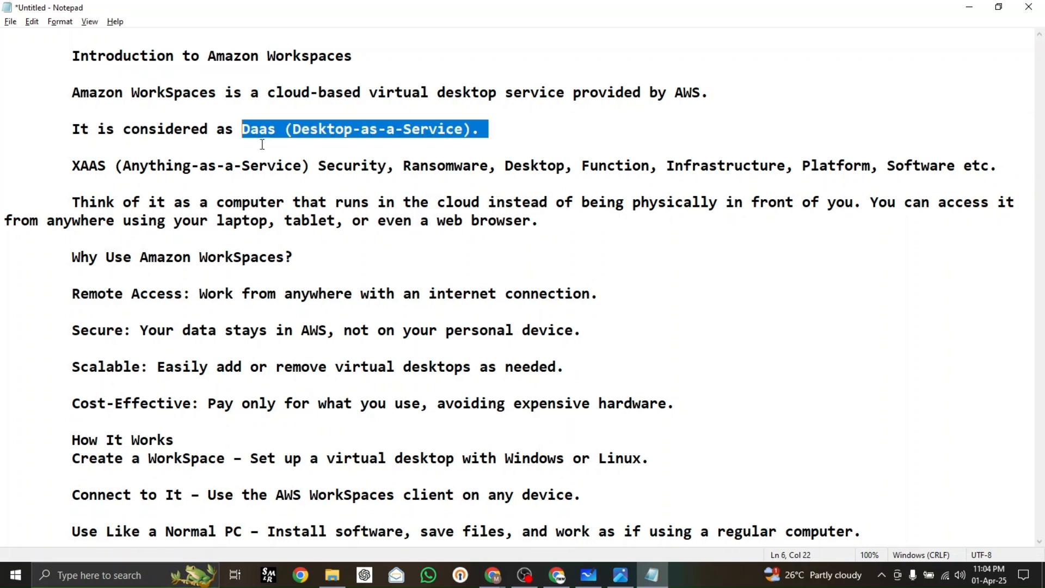
click(319, 131)
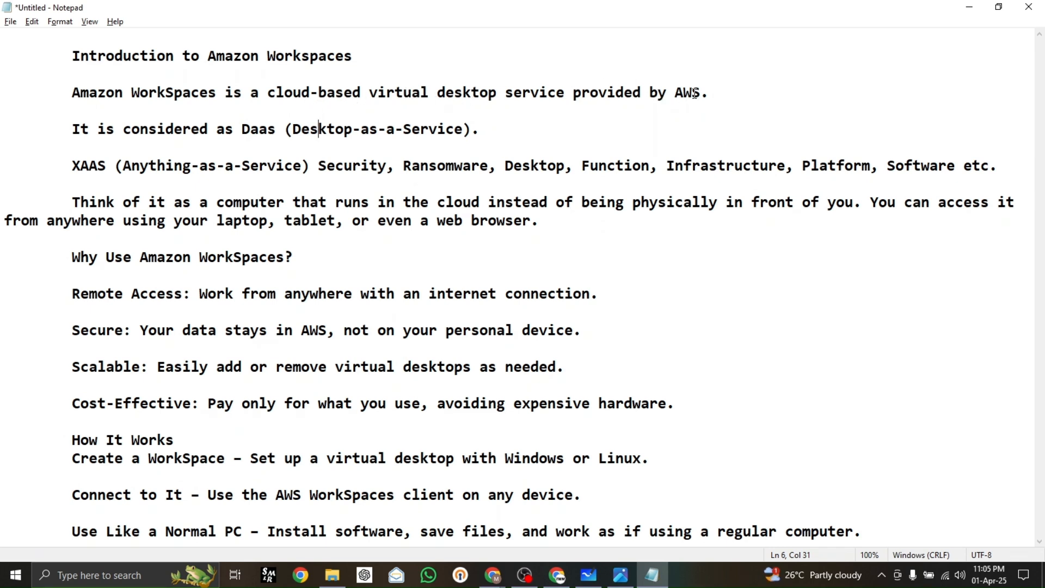
click(14, 220)
key(Tab)
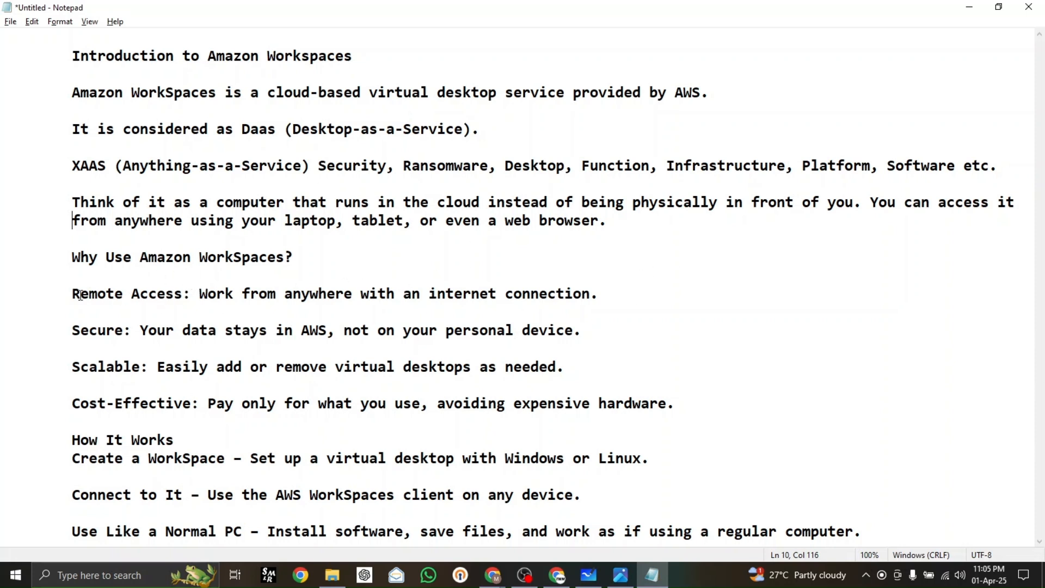
Step: Read through the remote access, security, scalability and cost points under "Why Use Amazon WorkSpaces?"
drag(81, 294, 623, 294)
click(624, 303)
drag(72, 330, 586, 337)
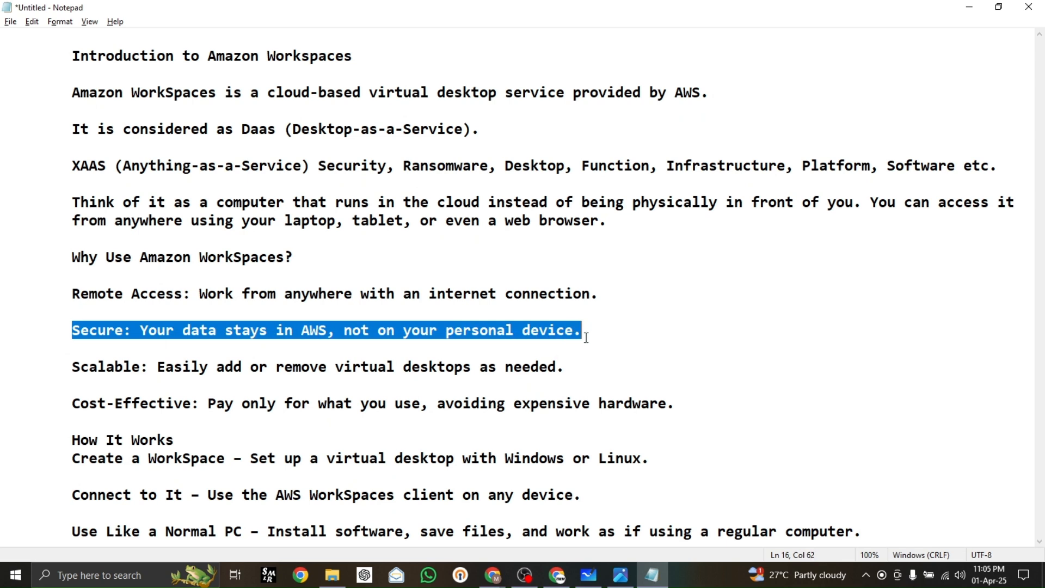
click(252, 344)
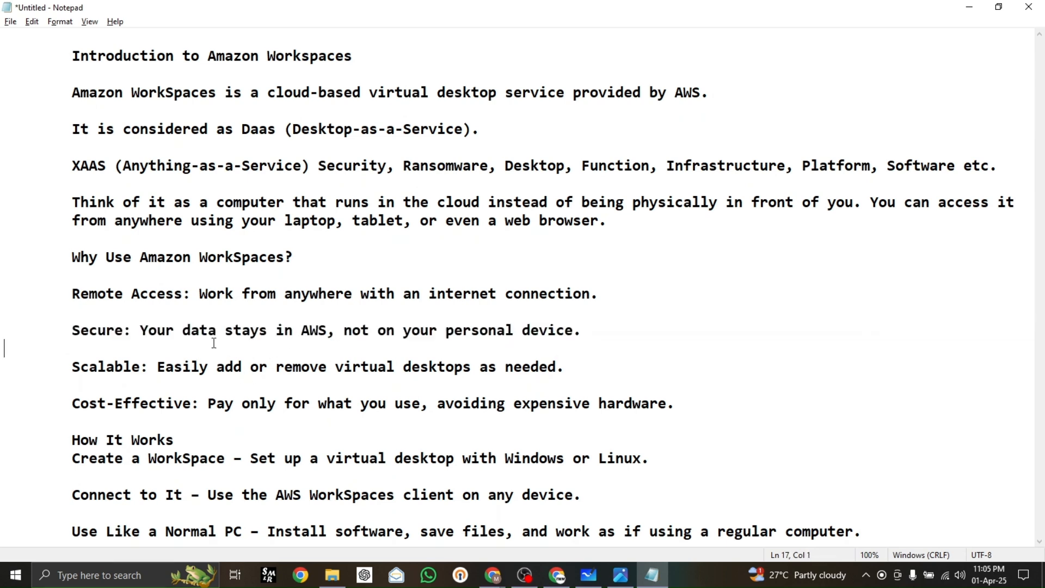
drag(183, 332, 256, 333)
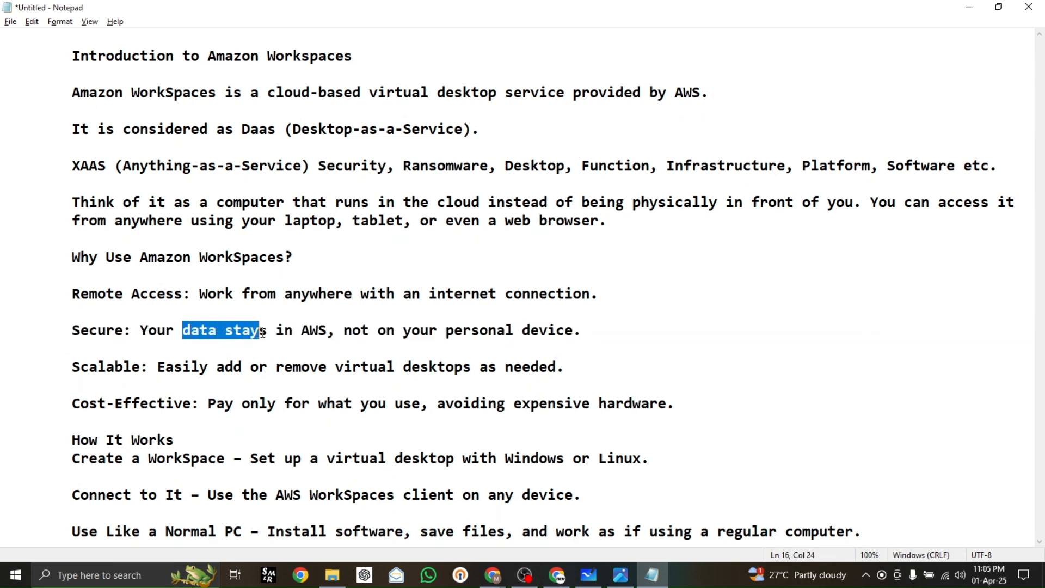
click(253, 342)
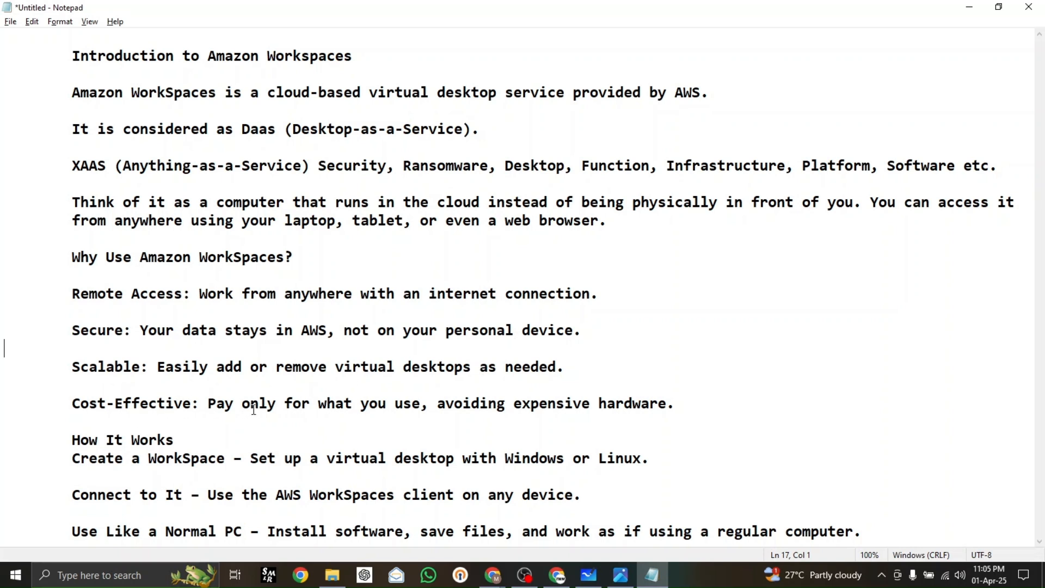
drag(209, 404, 412, 403)
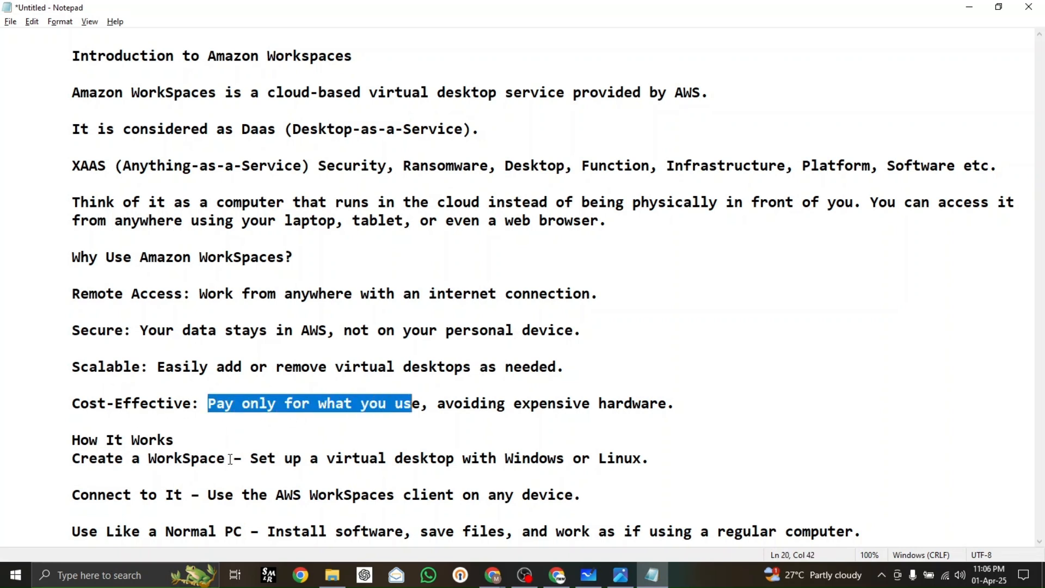
click(273, 421)
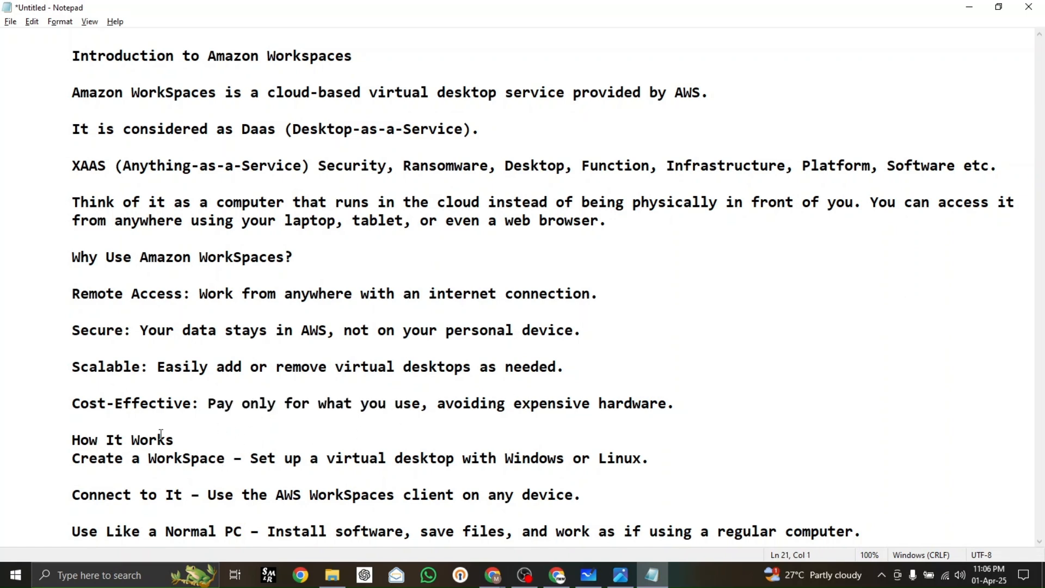
Step: Read through the "How It Works" section, covering creating, connecting to and using a WorkSpace
drag(71, 440, 860, 520)
click(832, 443)
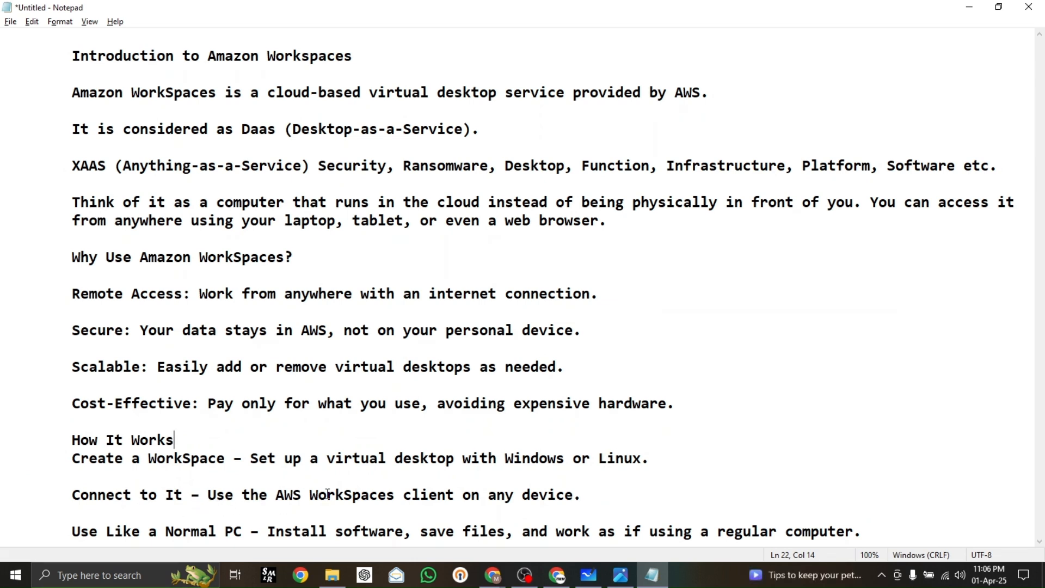
drag(457, 499, 312, 499)
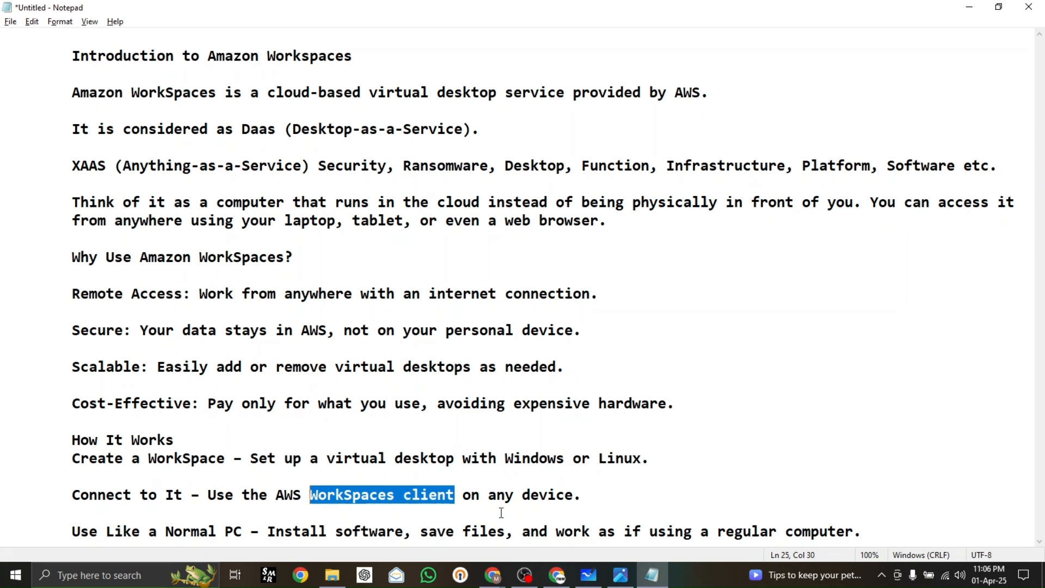
click(62, 531)
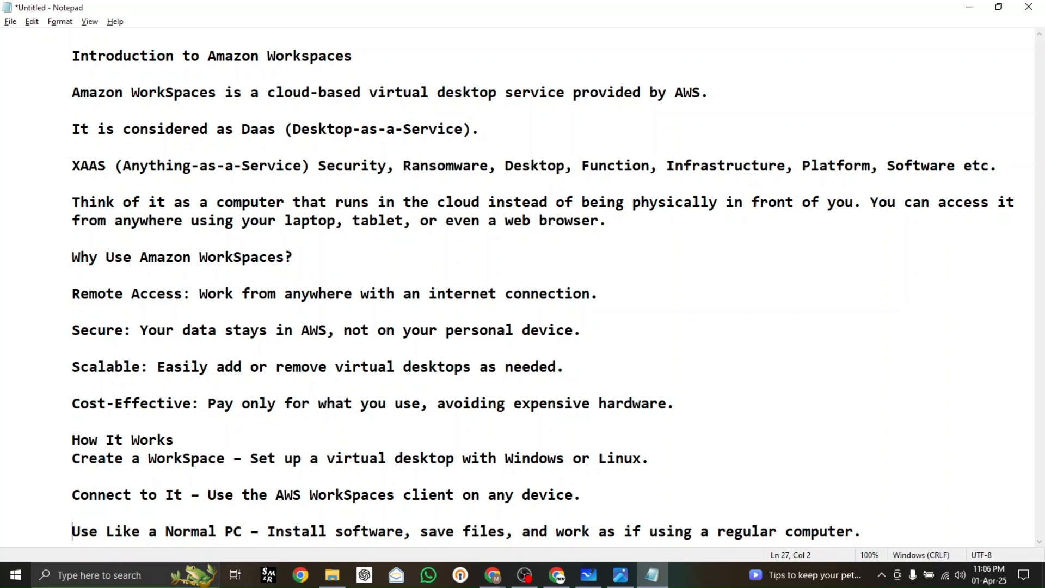
Step: Switch to the WorkSpaces console in Chrome and start creating a WorkSpace from the Personal WorkSpaces page
key(alt+Tab)
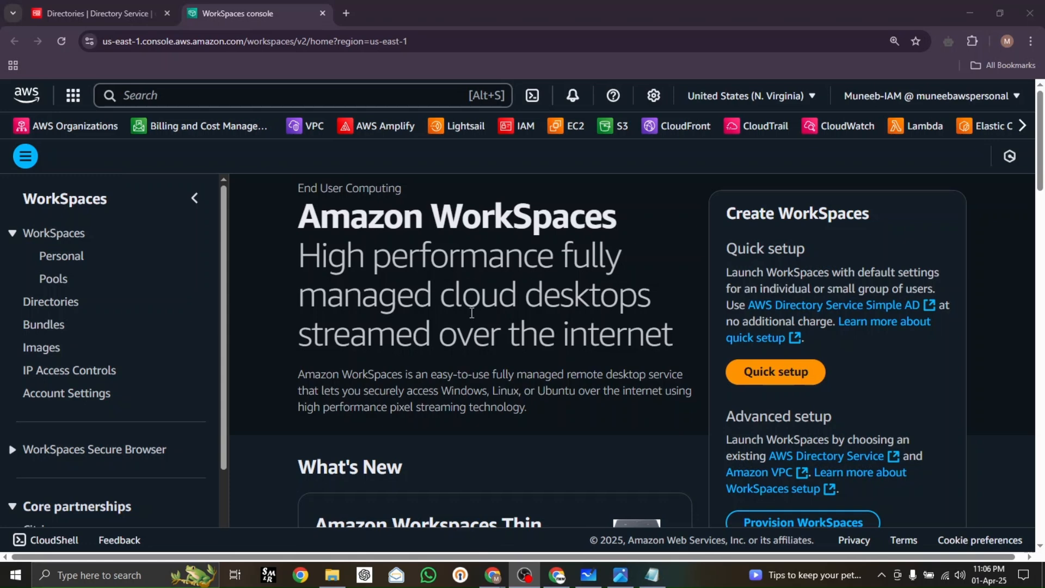
click(65, 263)
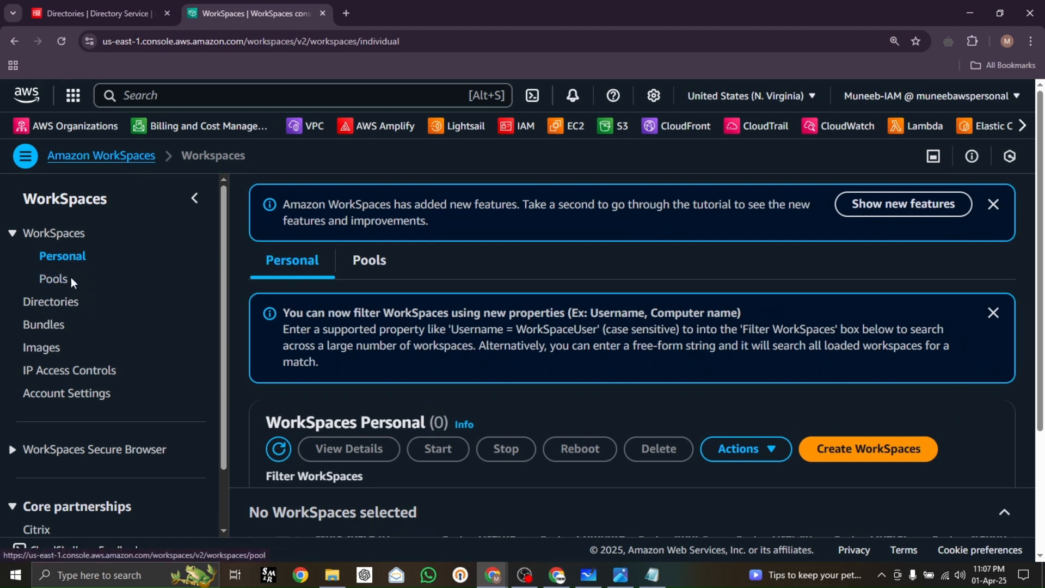
click(55, 282)
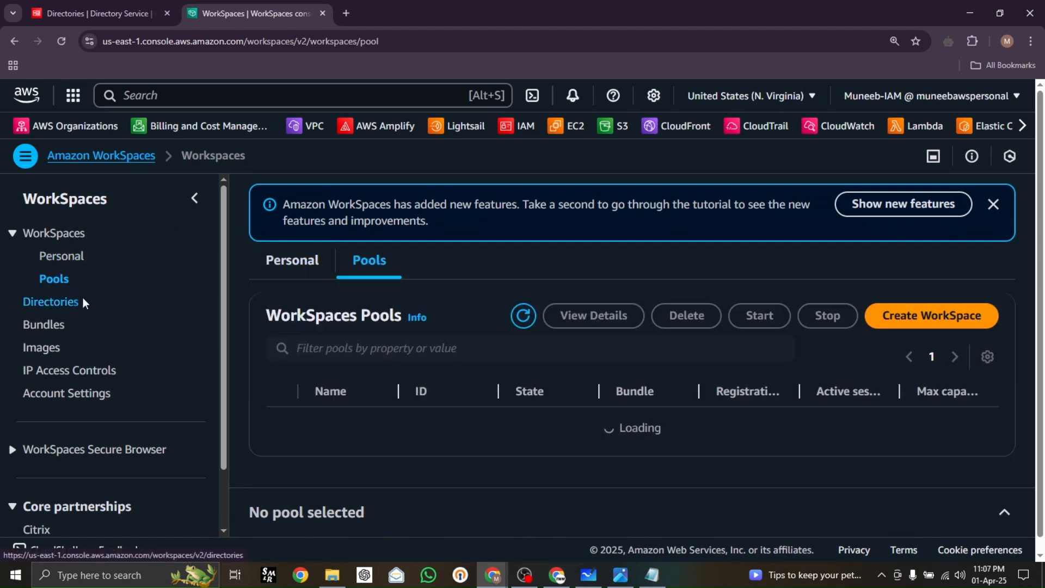
click(63, 260)
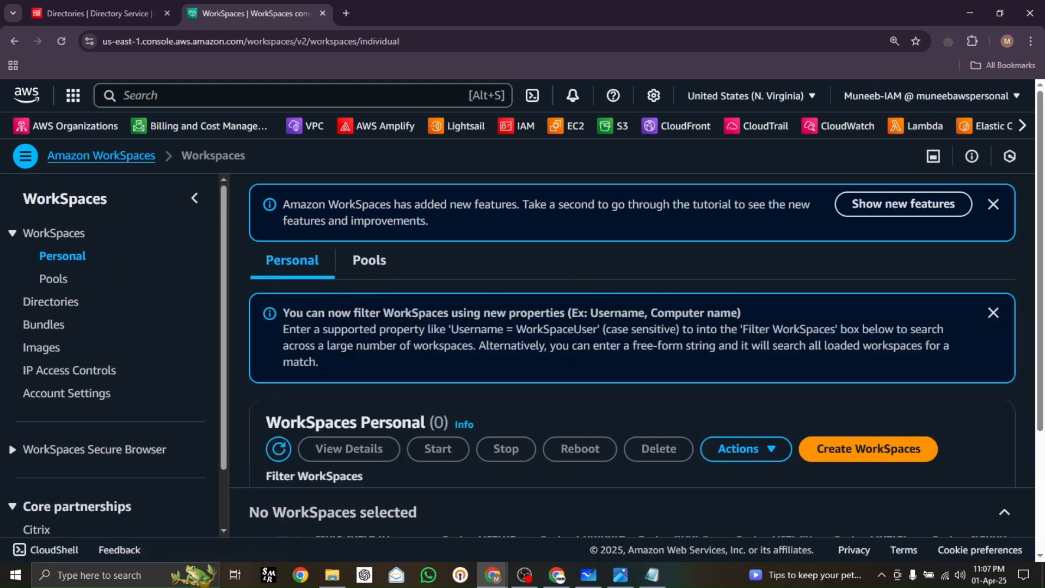
scroll(762, 283, down, 3)
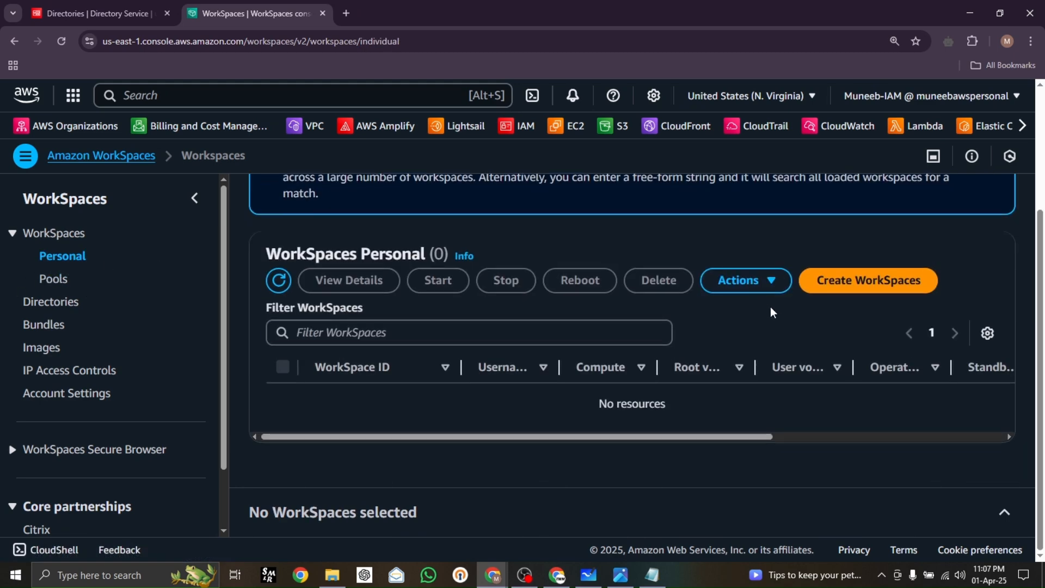
click(885, 282)
Step: Choose persistent access (WorkSpaces Personal) for users in the onboarding options
scroll(645, 294, up, 3)
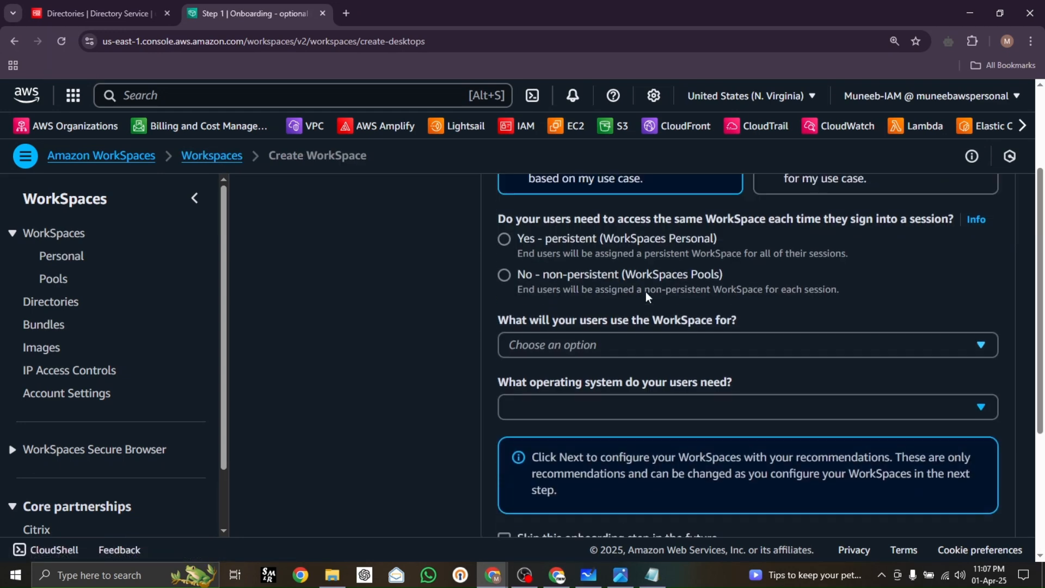
key(ctrl+minus)
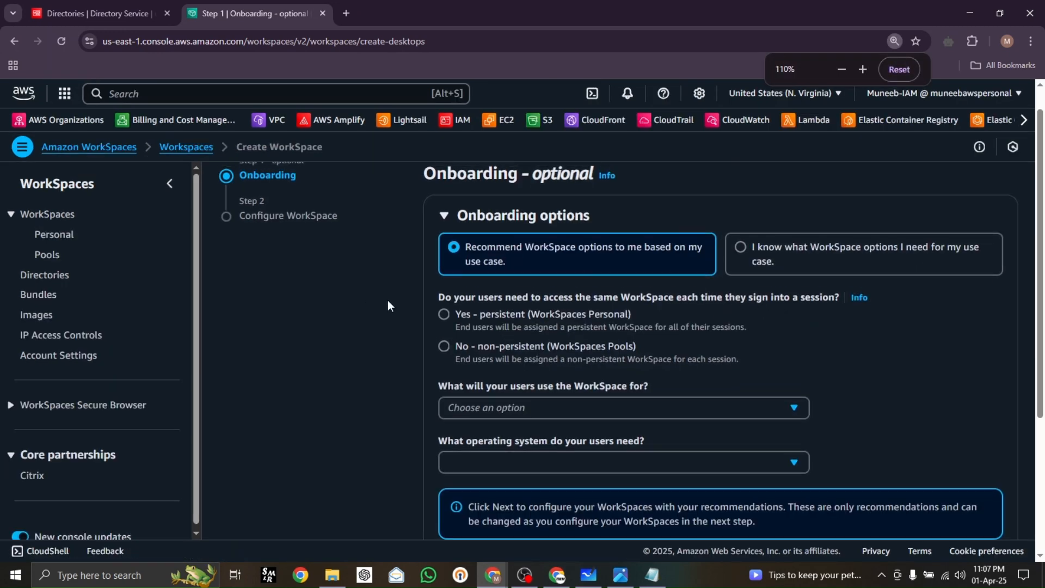
scroll(554, 293, down, 1)
scroll(568, 273, up, 2)
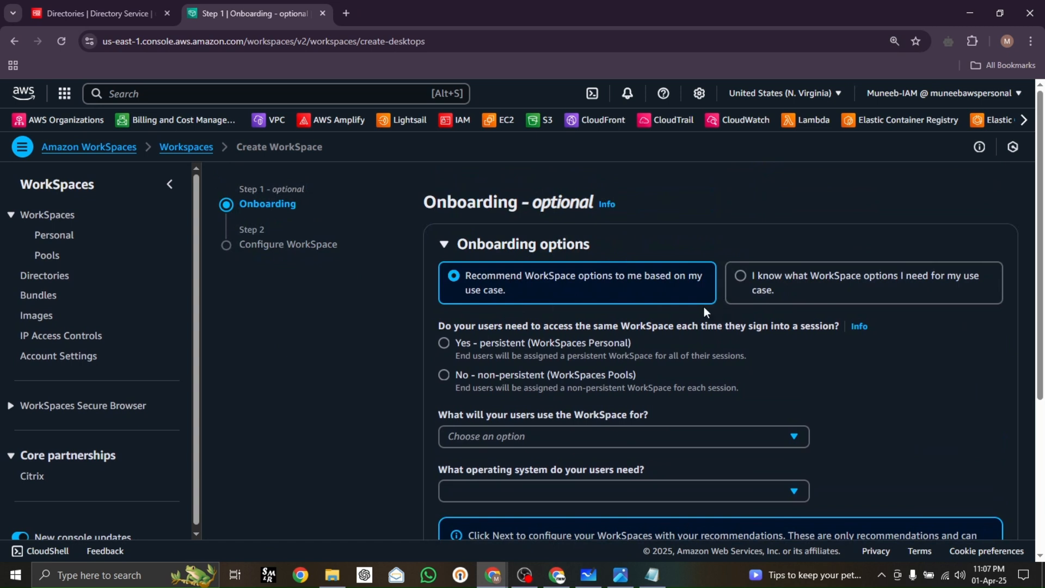
click(488, 346)
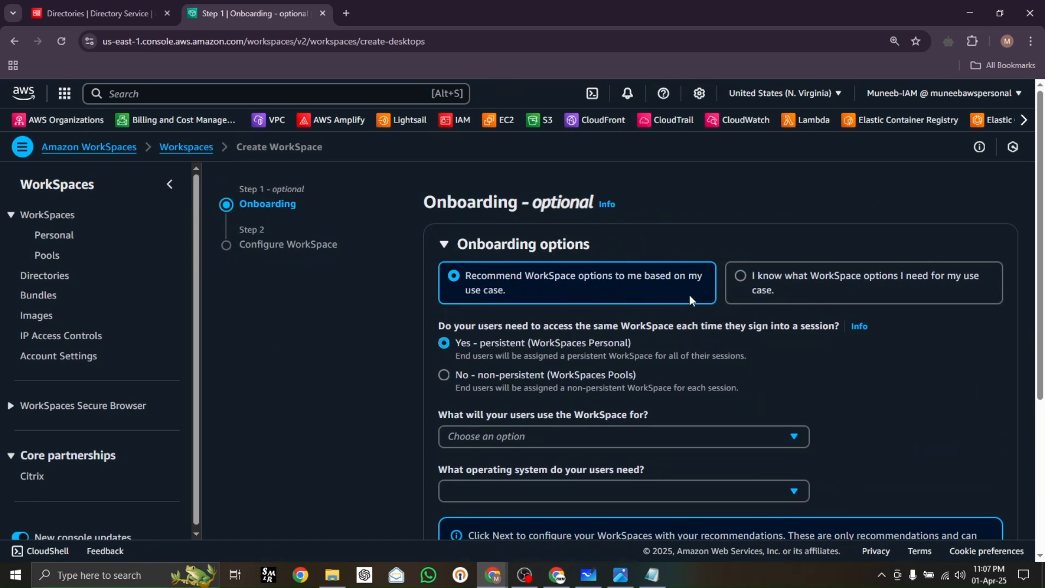
Step: Examine the available WorkSpace use cases across the General, Processing, Video, Development and Graphics categories
scroll(611, 279, down, 1)
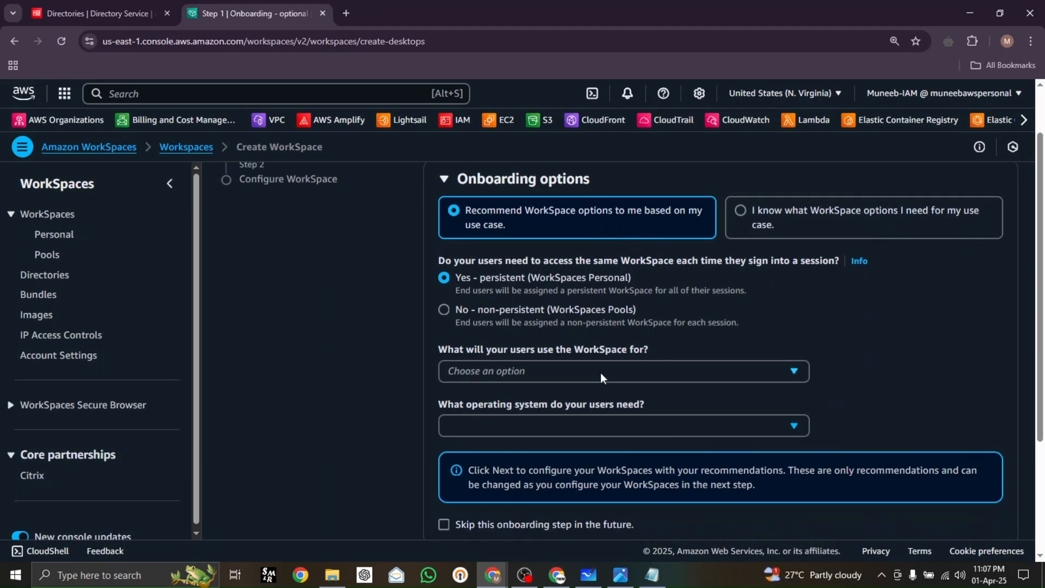
click(640, 370)
scroll(571, 257, down, 1)
scroll(572, 296, up, 3)
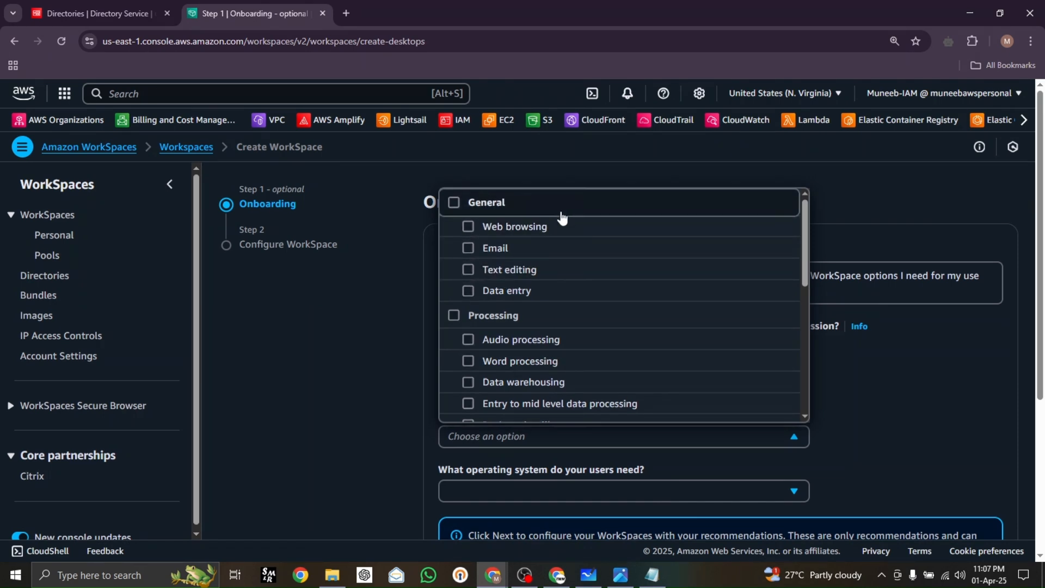
scroll(541, 310, down, 1)
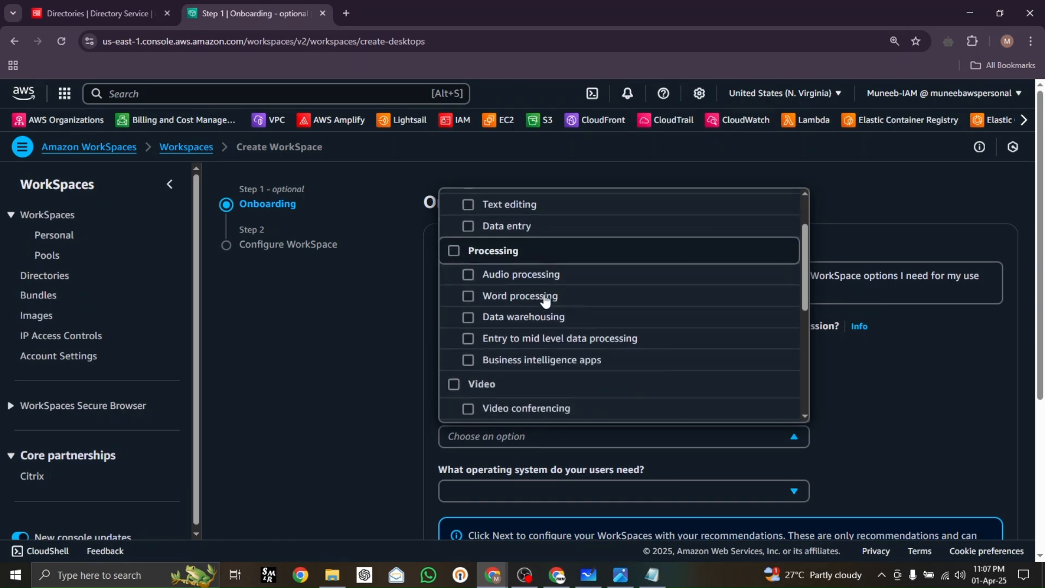
scroll(563, 321, down, 2)
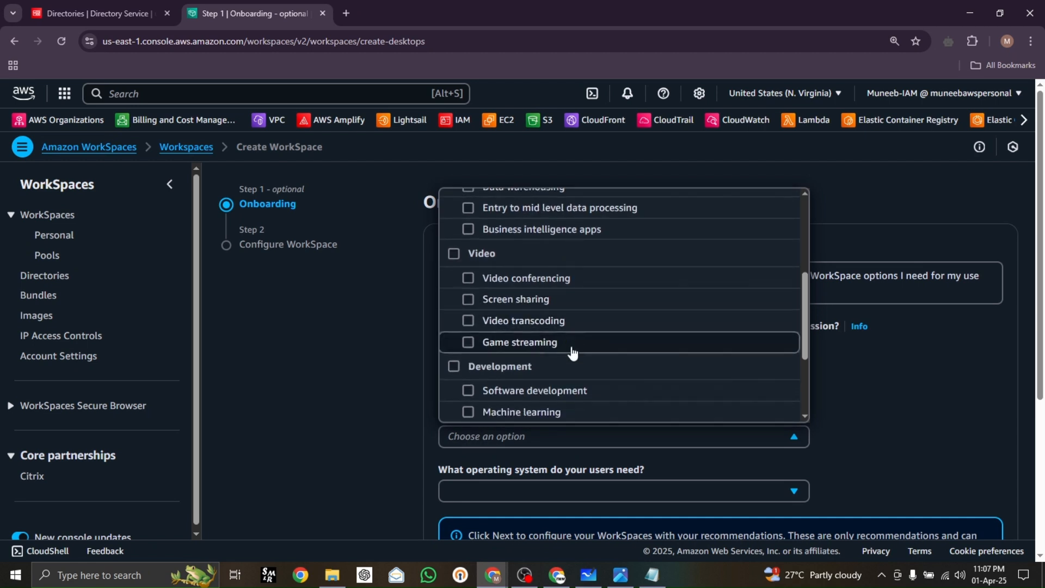
scroll(568, 365, down, 2)
scroll(644, 389, up, 4)
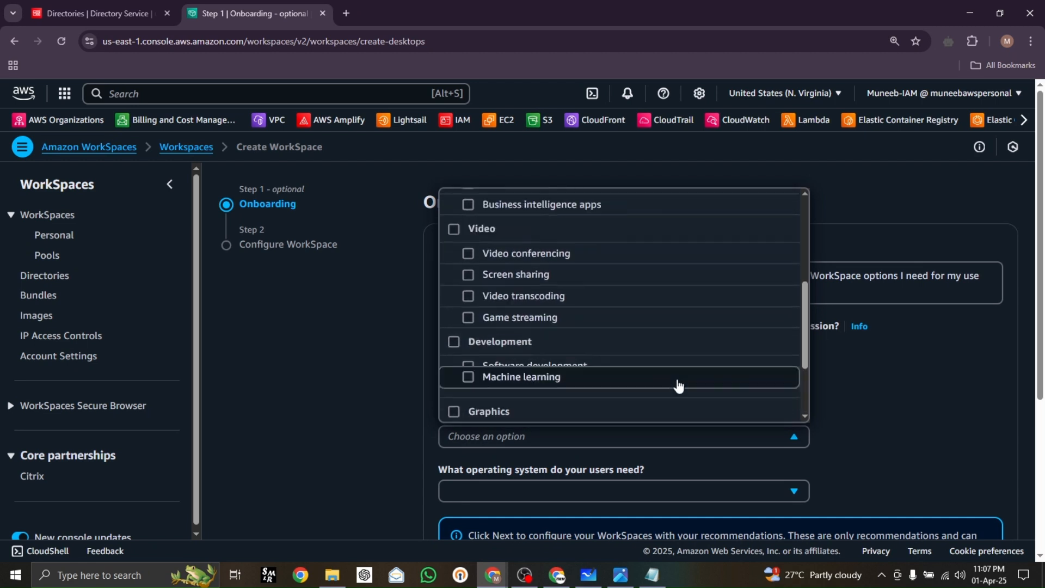
scroll(680, 359, up, 1)
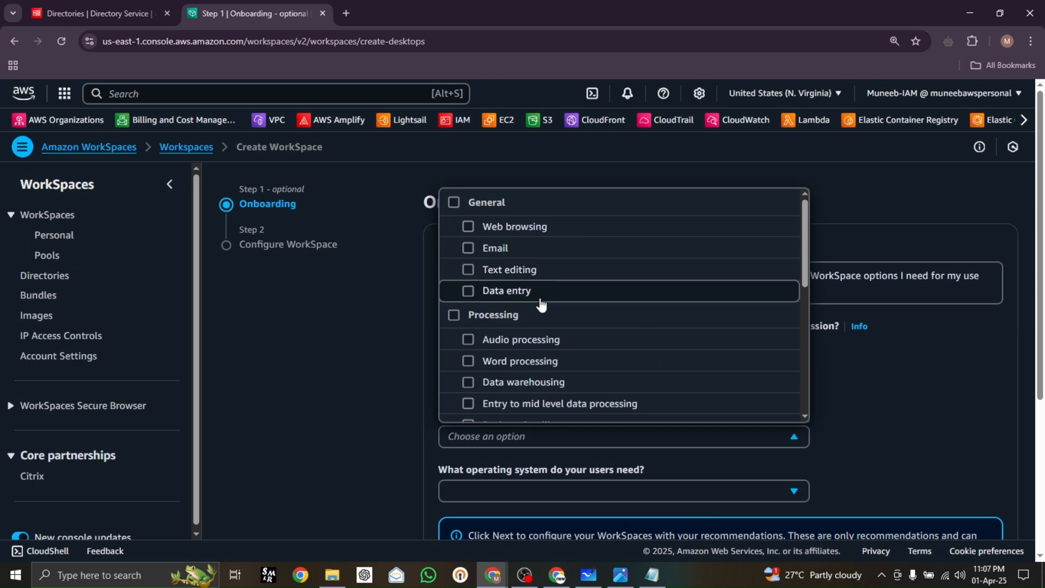
scroll(615, 333, down, 1)
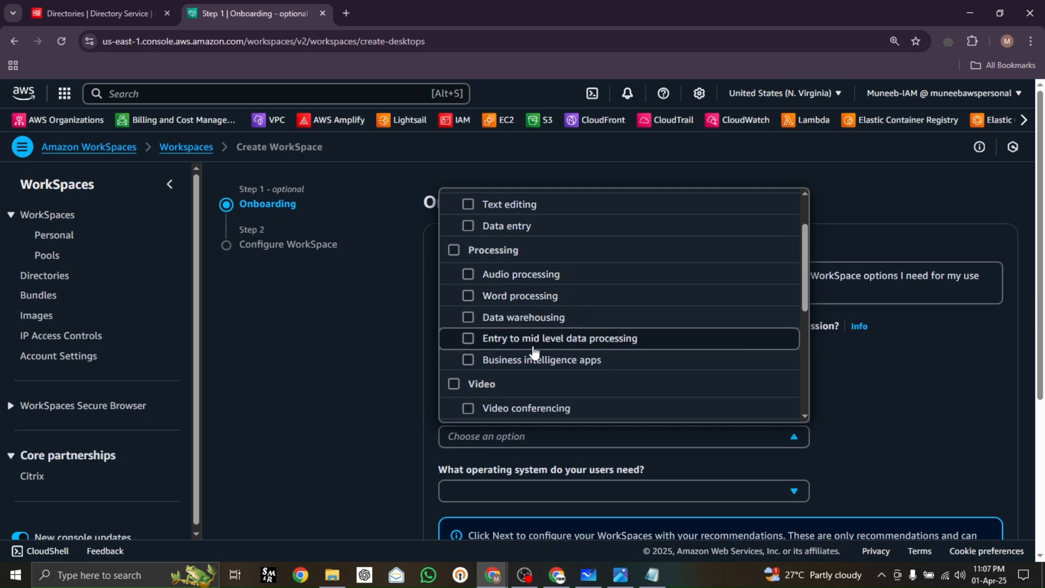
scroll(574, 359, down, 1)
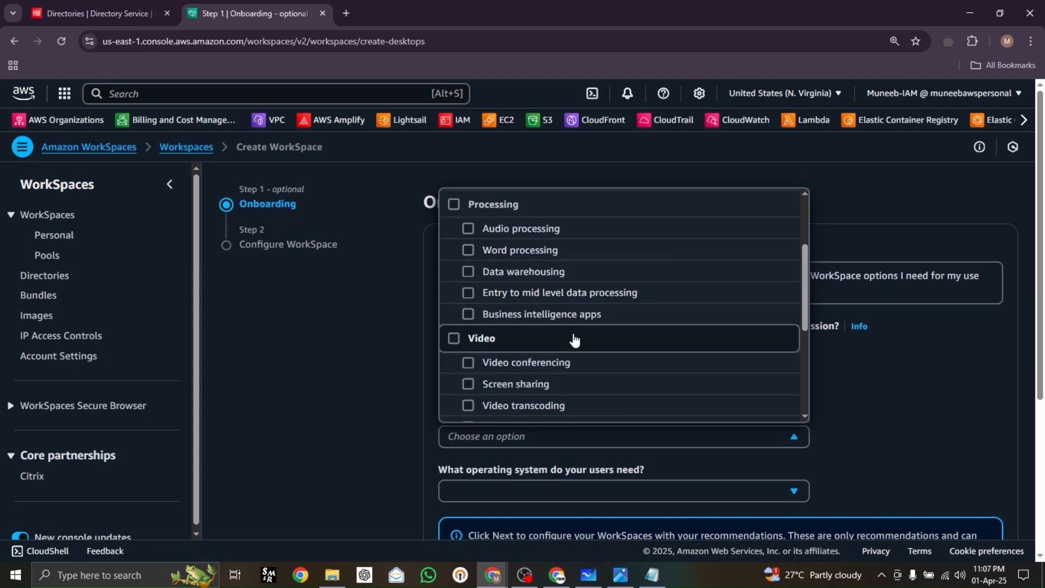
scroll(574, 341, down, 2)
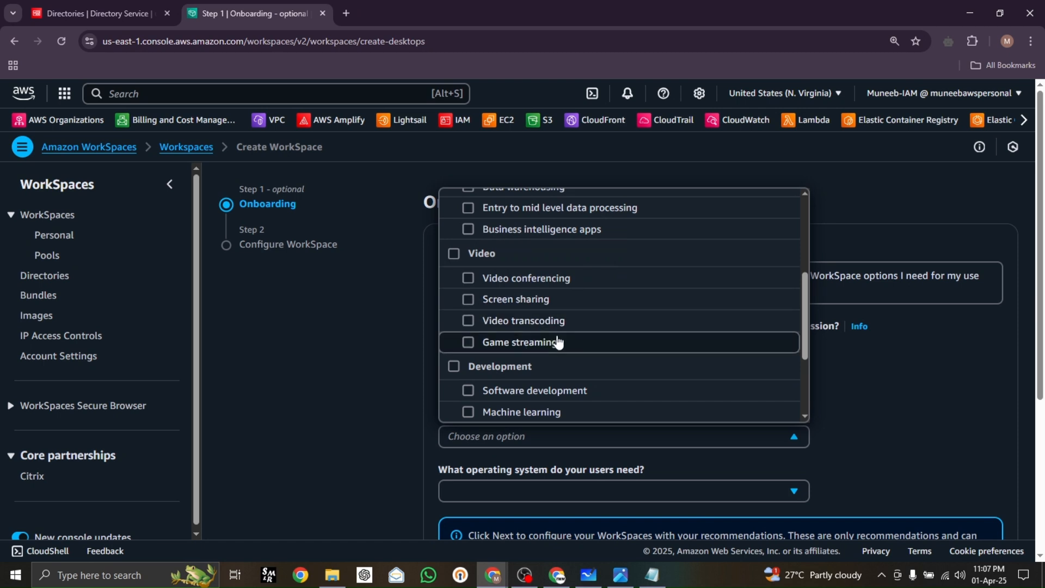
scroll(635, 354, down, 3)
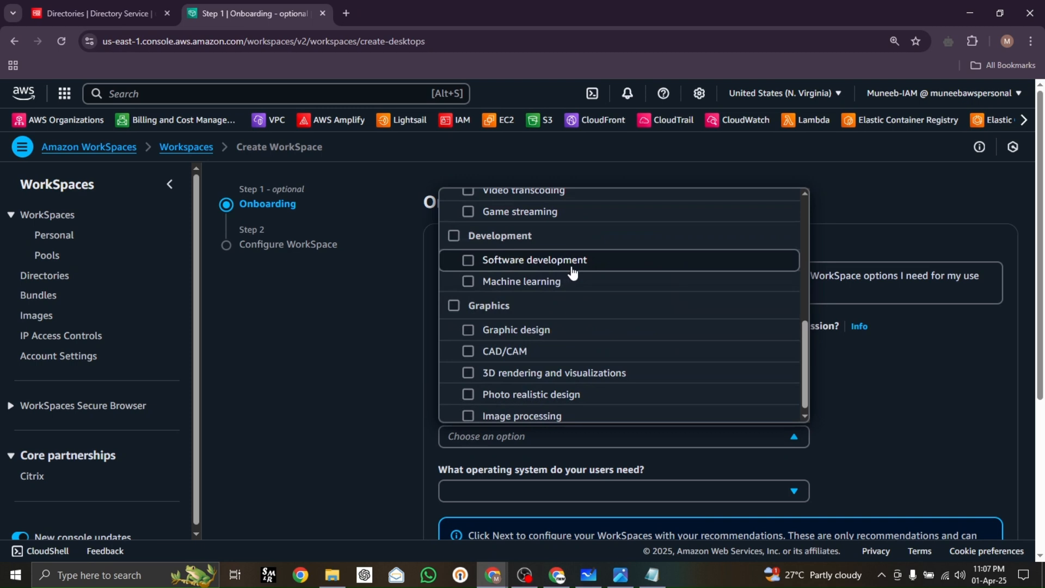
scroll(548, 320, down, 1)
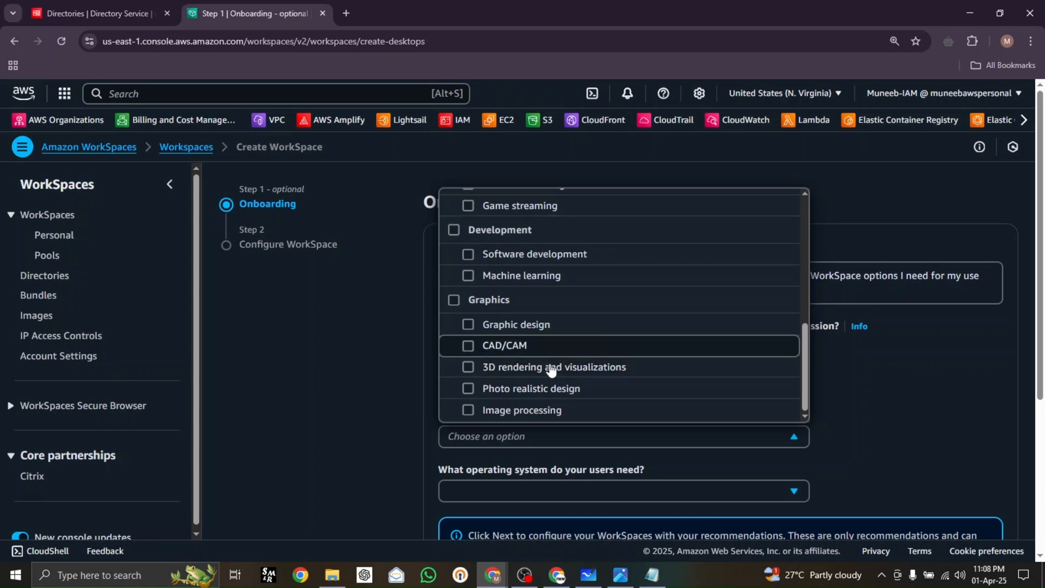
scroll(622, 335, up, 4)
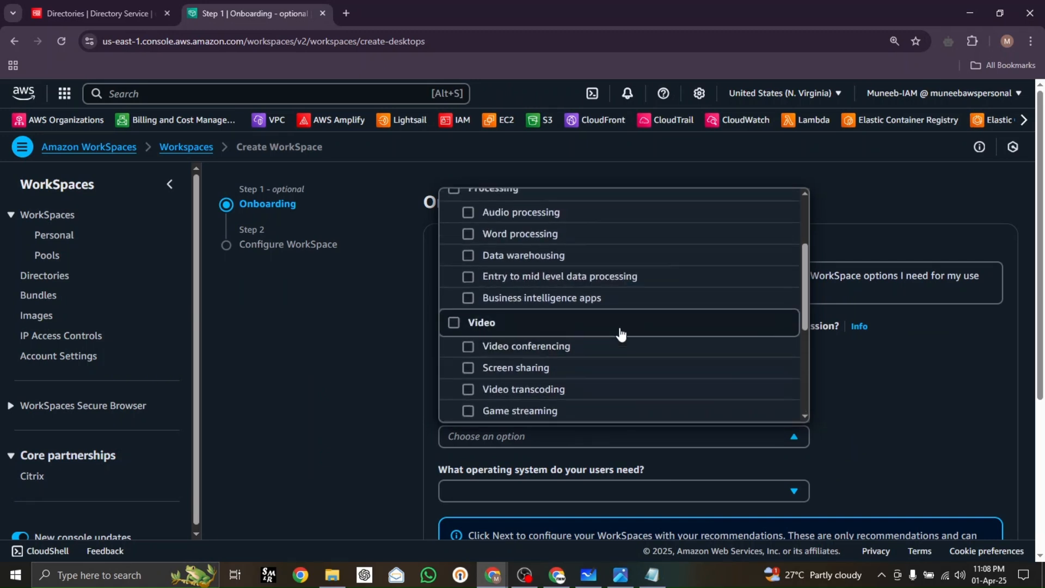
scroll(623, 334, up, 3)
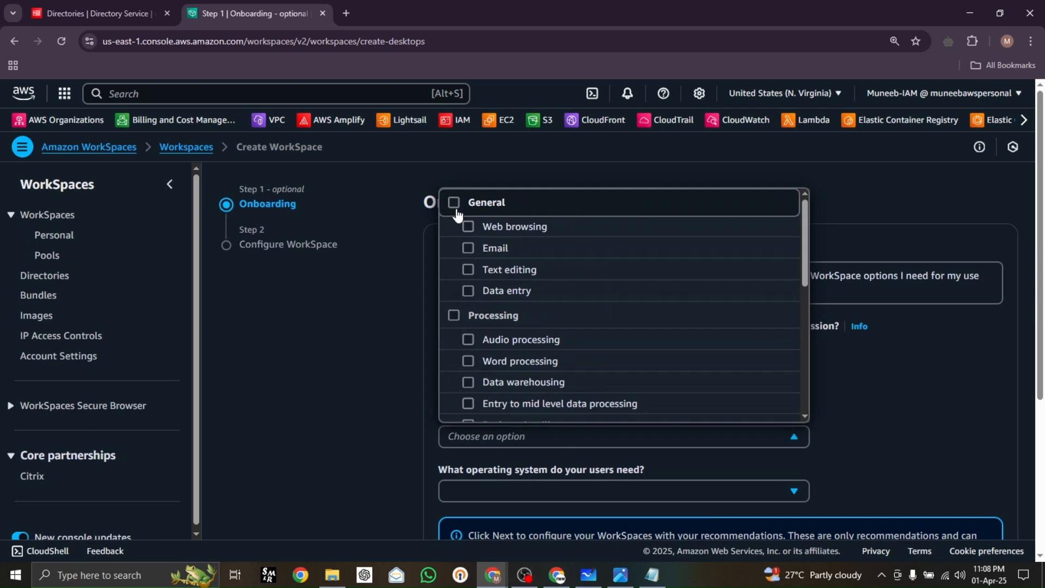
Step: Select every General use case and the Windows operating system, and continue to configuring the WorkSpace
click(457, 210)
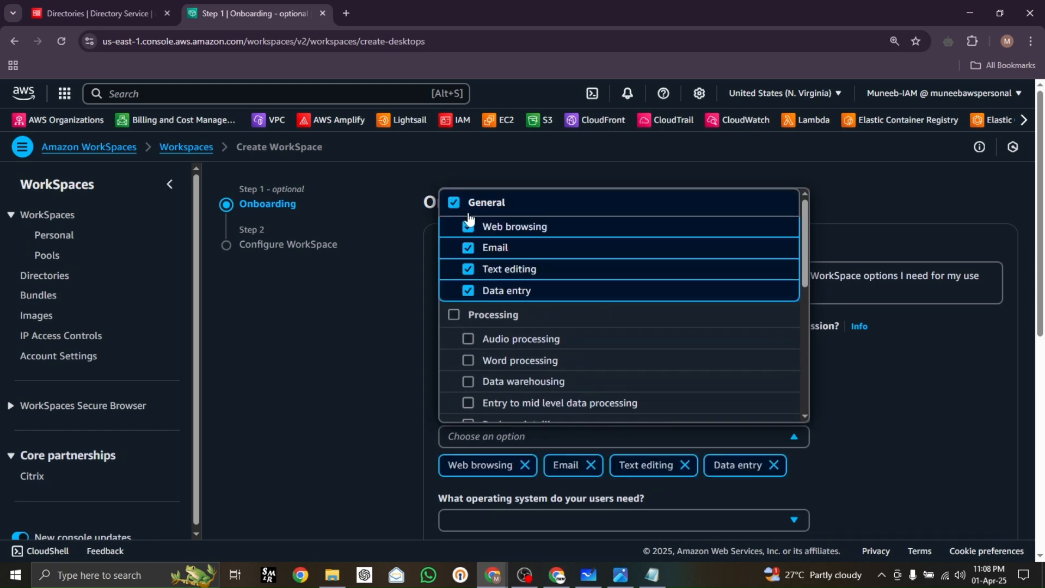
click(886, 353)
scroll(575, 356, down, 3)
click(536, 323)
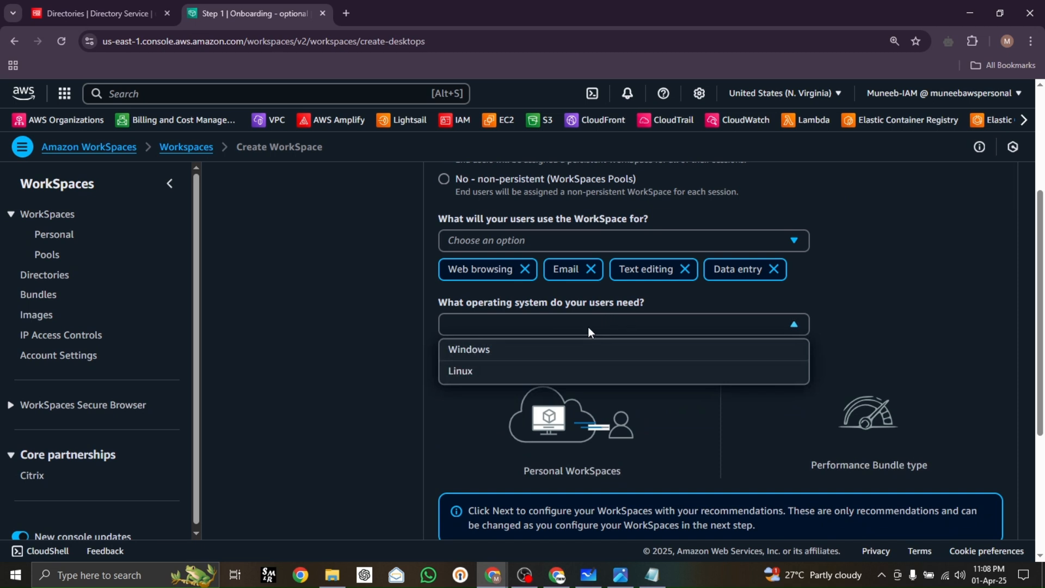
click(499, 354)
scroll(506, 333, down, 2)
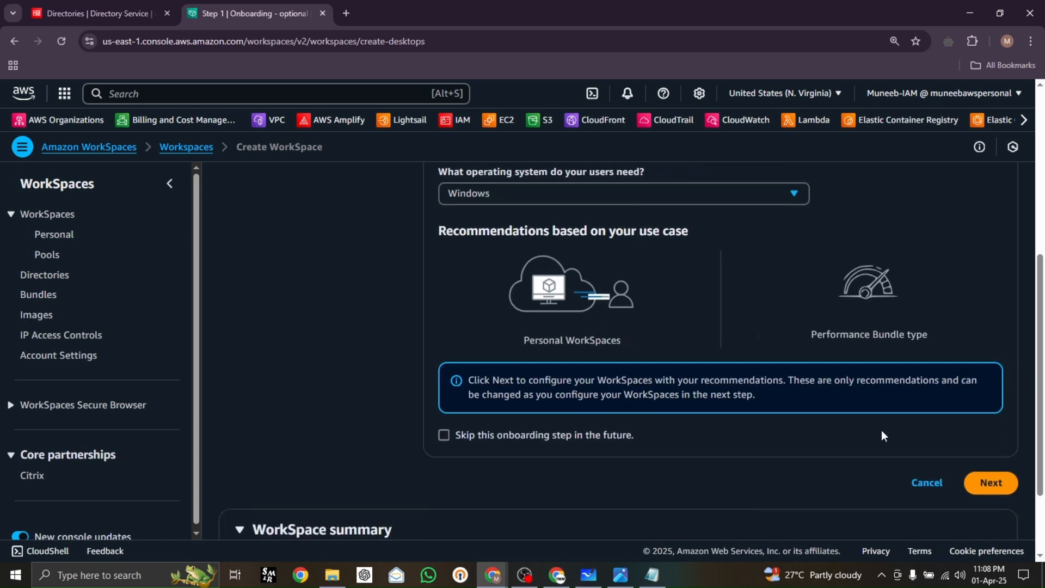
click(983, 483)
Step: Review the WorkSpace type and bundle settings, including the list of bundles offered for selection
scroll(629, 356, down, 1)
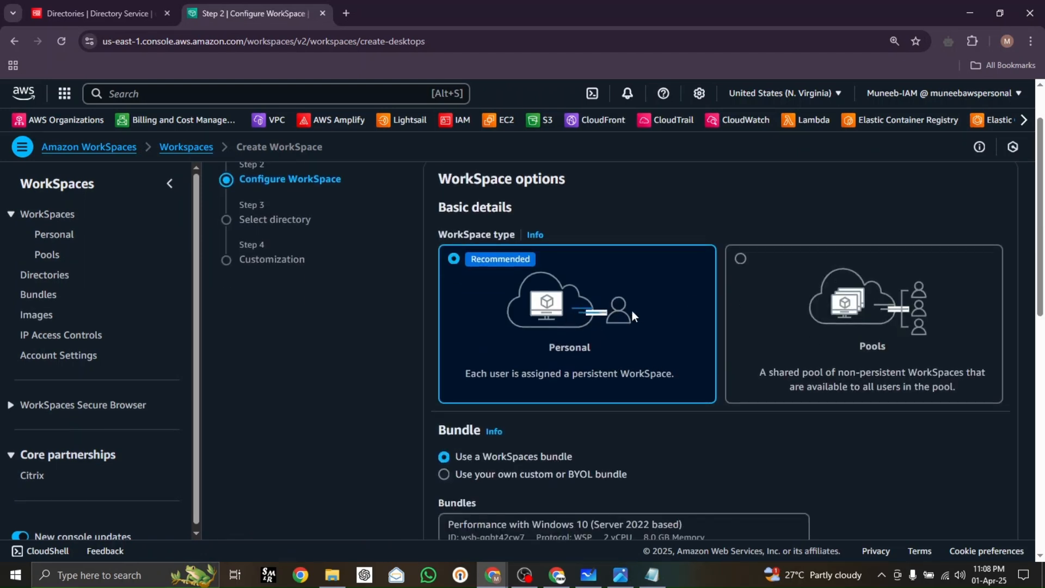
scroll(625, 339, down, 2)
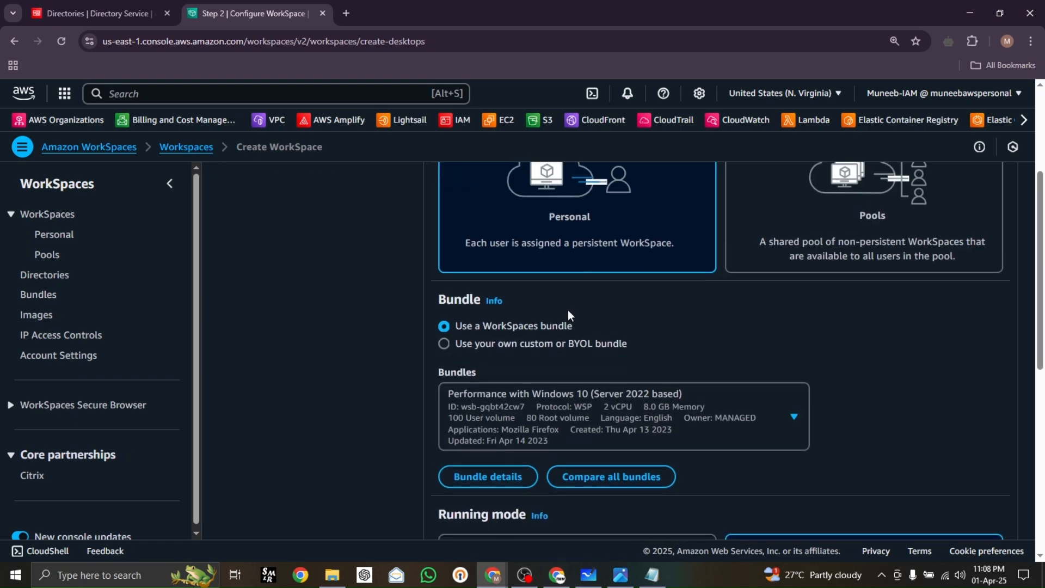
scroll(619, 274, down, 1)
scroll(619, 327, up, 3)
scroll(626, 374, down, 4)
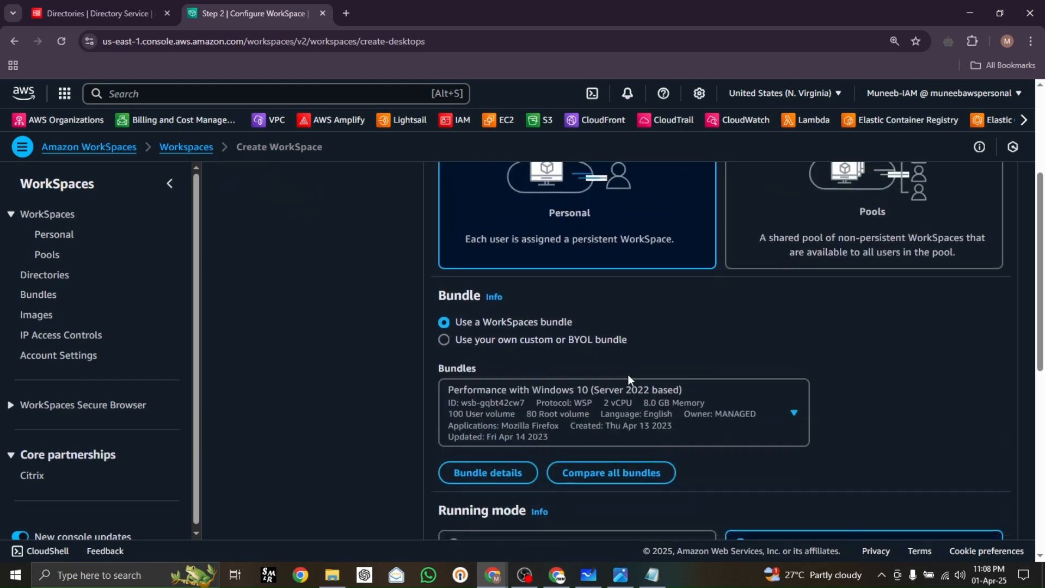
click(719, 306)
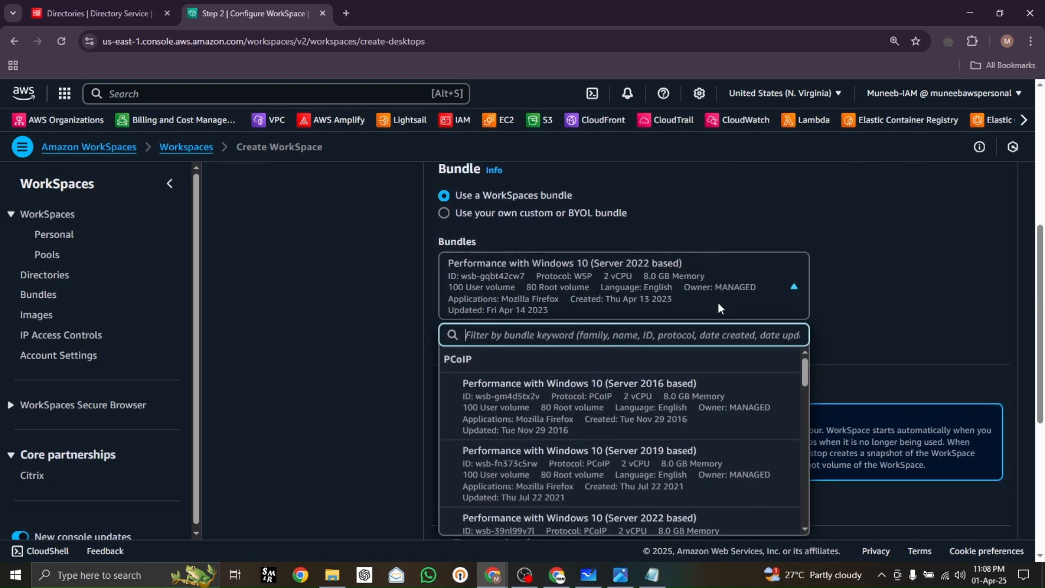
click(821, 299)
Step: Compare the compute power, memory and recommended uses of the Value, Standard, Performance, Power, PowerPro and GPU enabled bundles
click(630, 349)
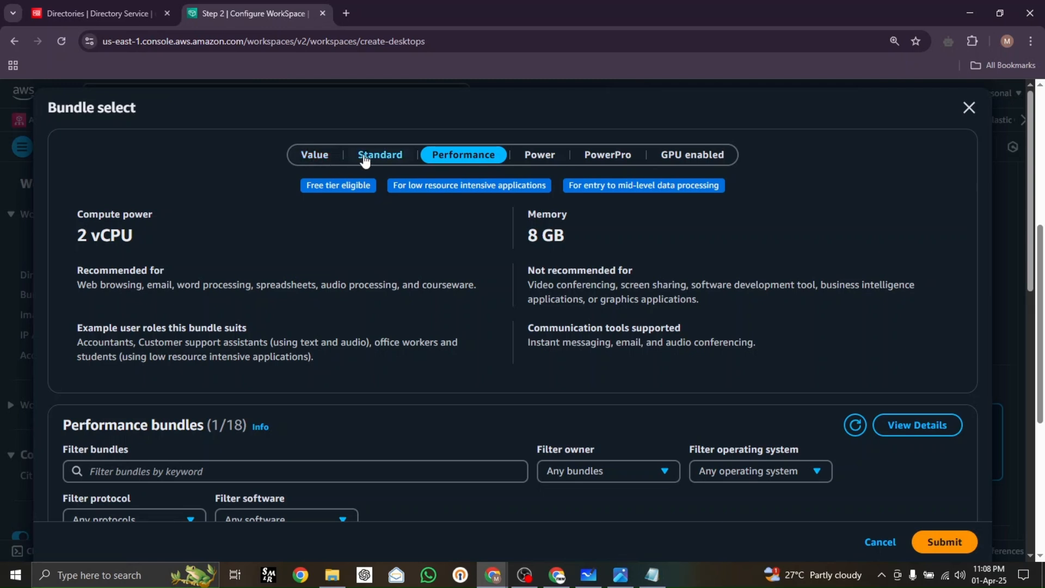
click(366, 161)
click(323, 157)
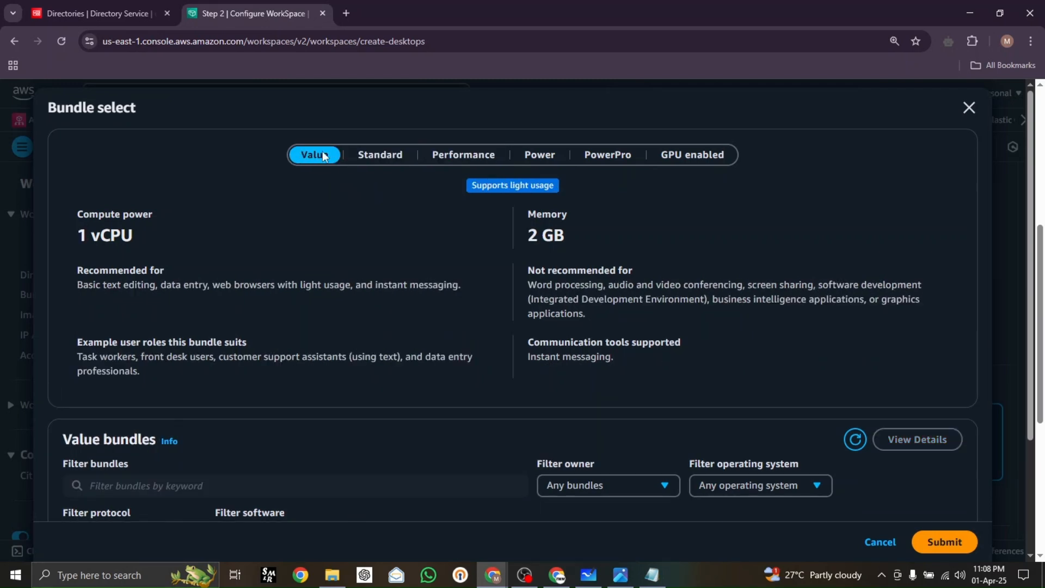
click(378, 162)
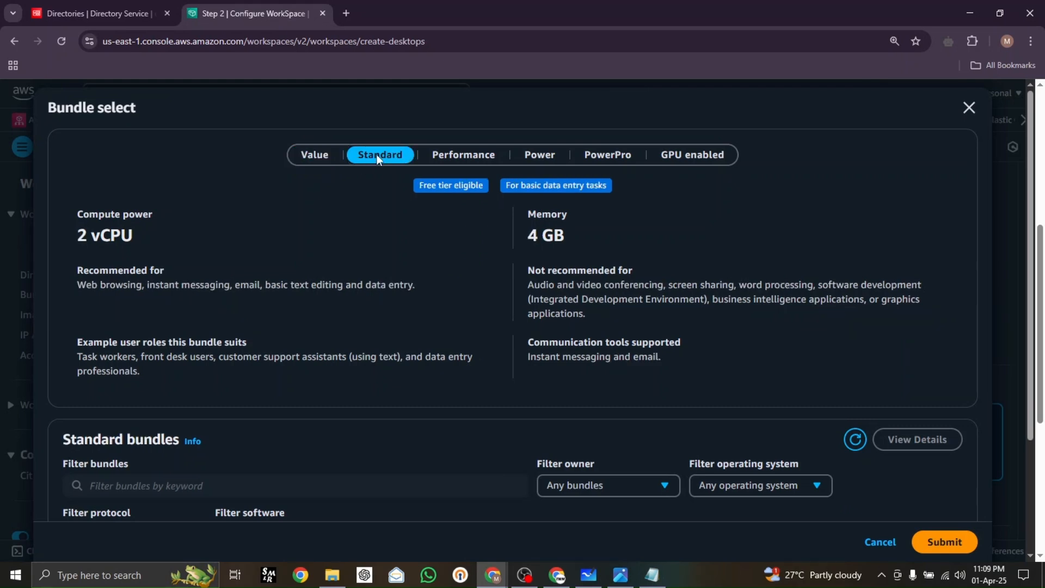
click(466, 158)
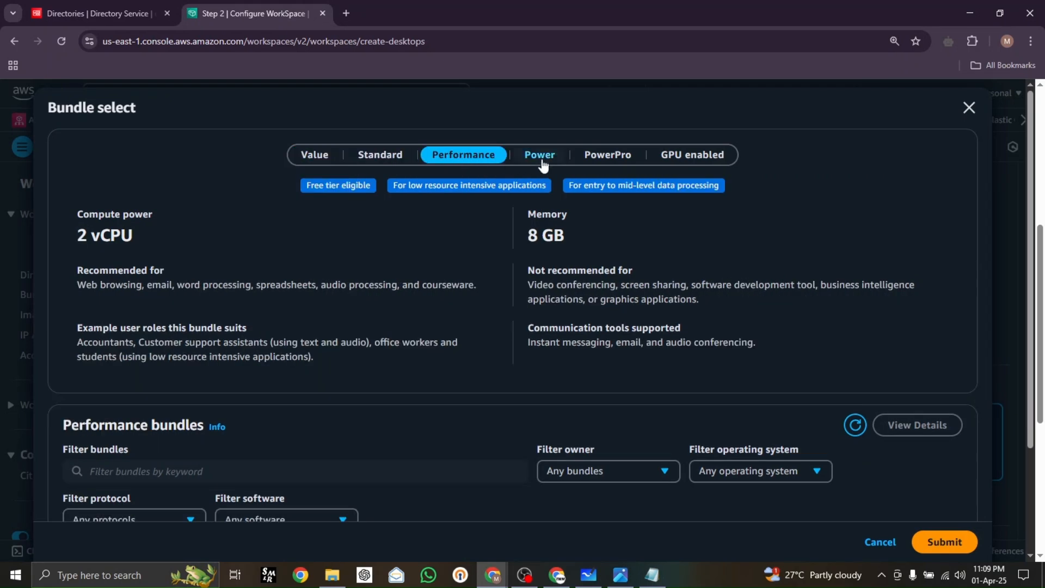
click(540, 158)
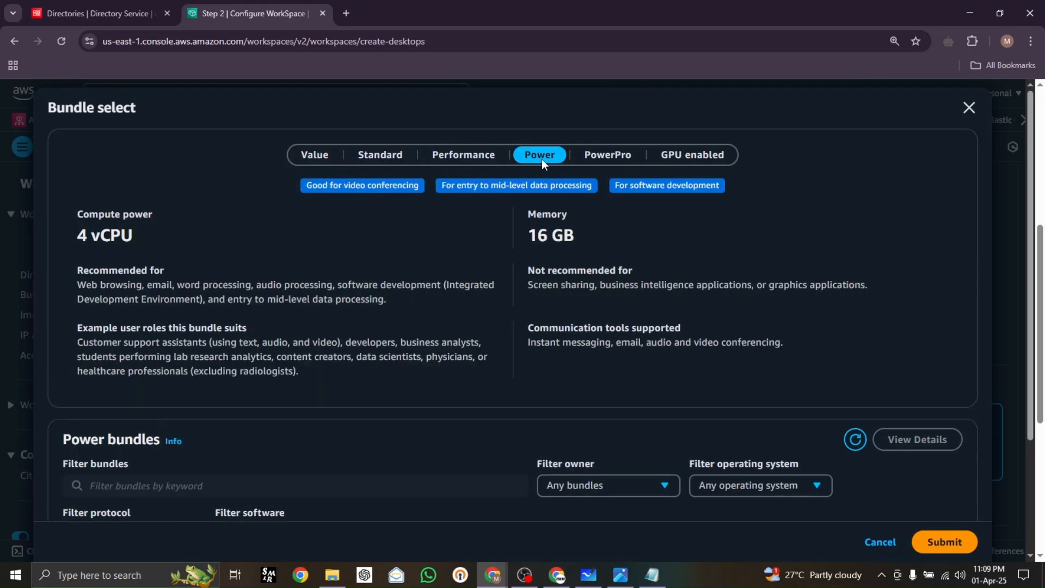
click(594, 158)
click(669, 158)
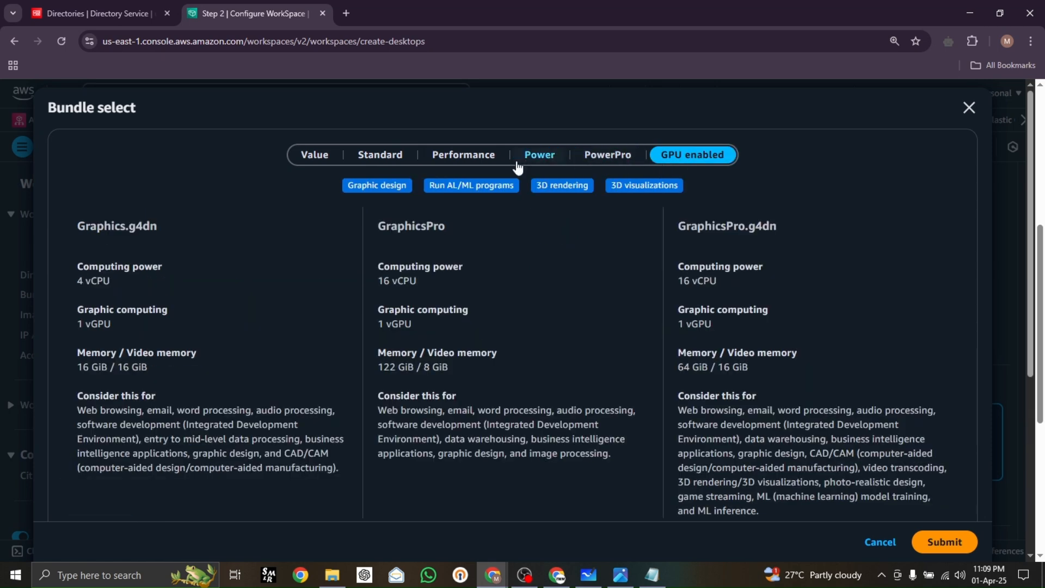
Step: Review the Performance bundle details, list the Standard bundles, and widen the Name column to show the full bundle names
click(443, 158)
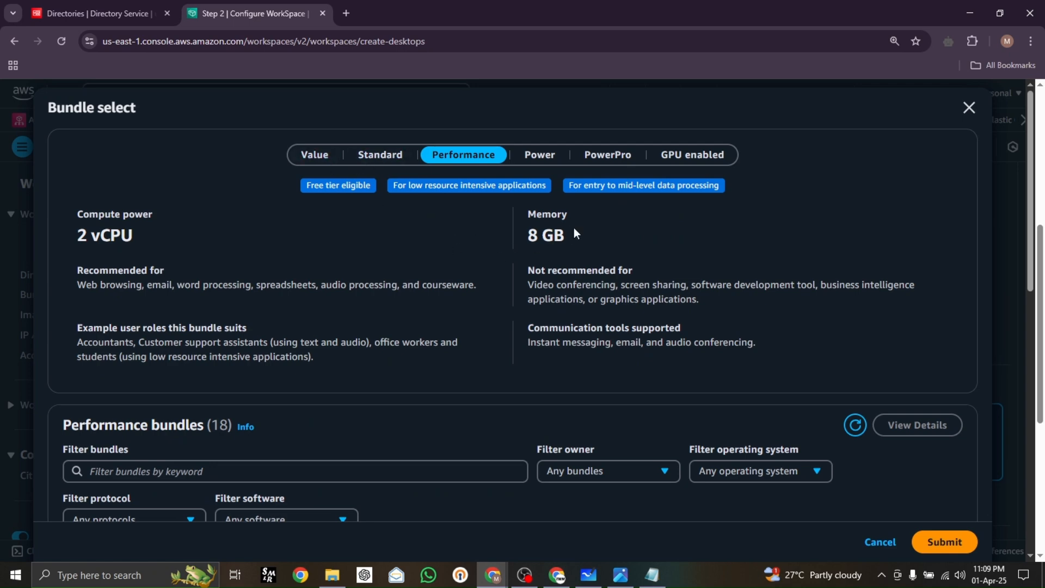
scroll(576, 233, down, 5)
scroll(545, 235, up, 5)
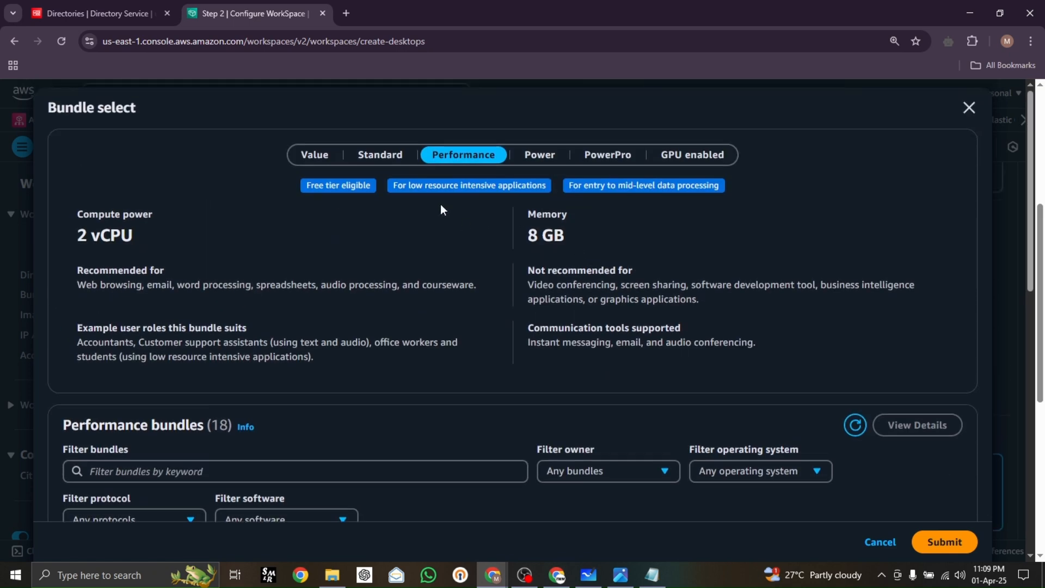
click(385, 163)
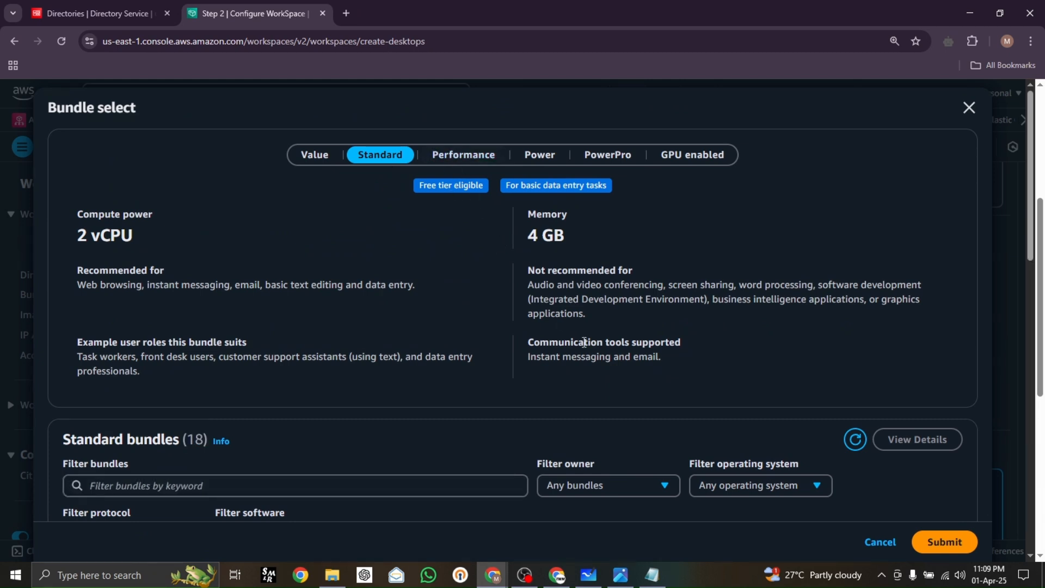
scroll(584, 342, down, 6)
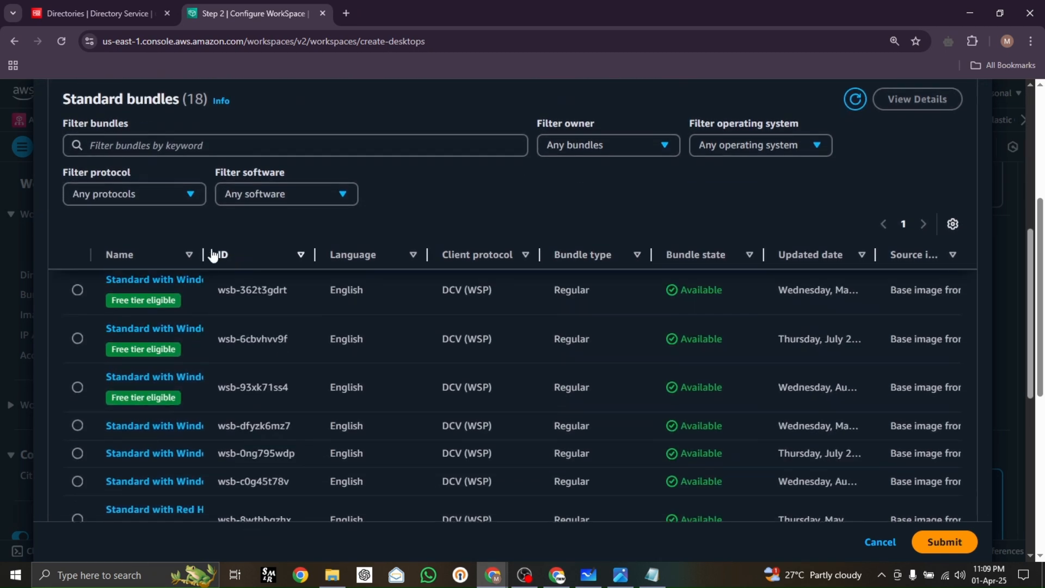
drag(203, 256, 479, 293)
scroll(467, 402, down, 3)
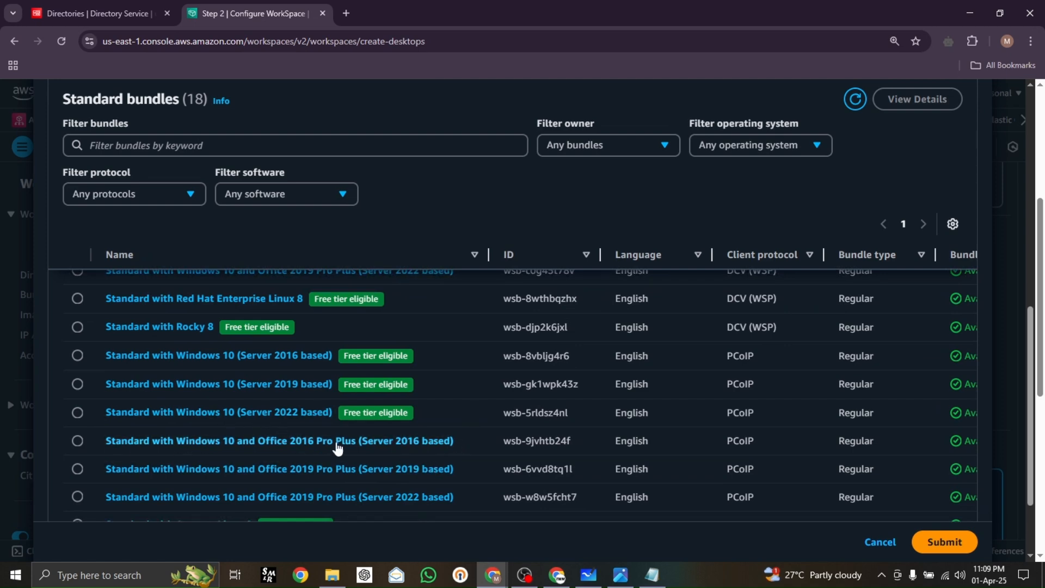
Step: Choose the DCV bundle Standard with Windows 10 and Office 2019 Pro Plus (Server 2022 based) and submit the selection
scroll(329, 432, up, 5)
scroll(260, 385, down, 3)
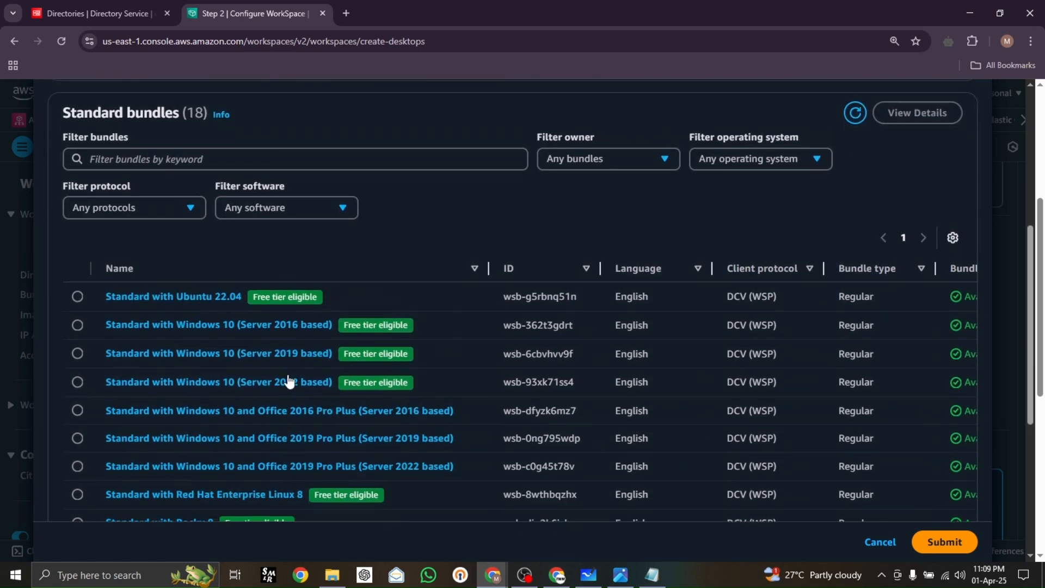
scroll(257, 335, down, 3)
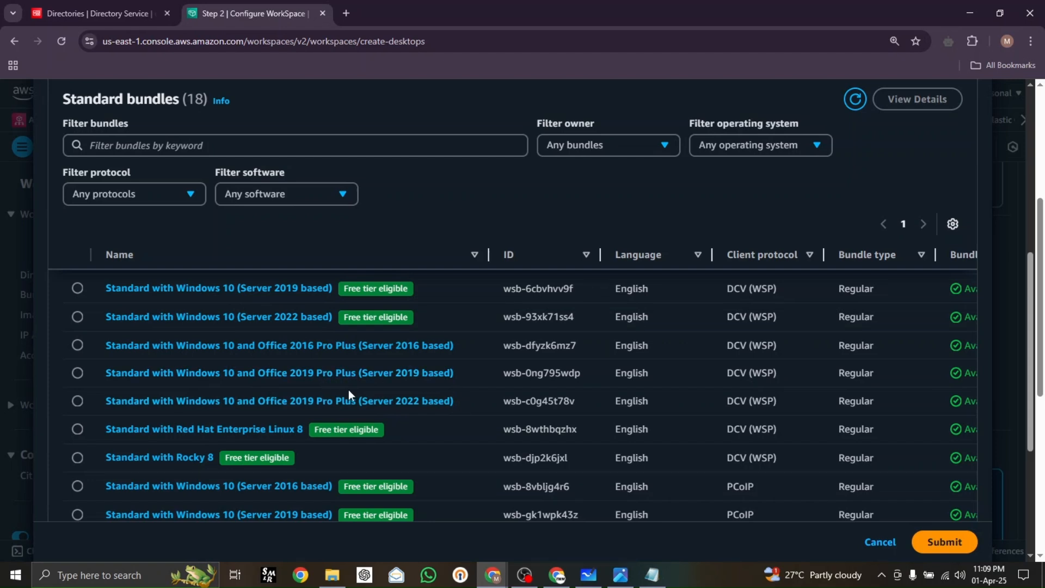
click(81, 402)
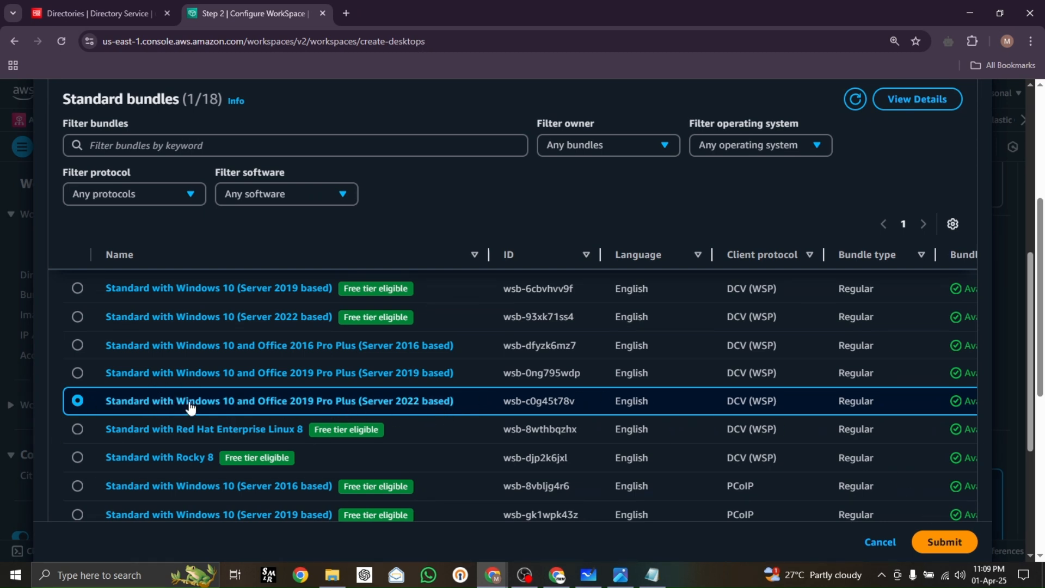
click(949, 539)
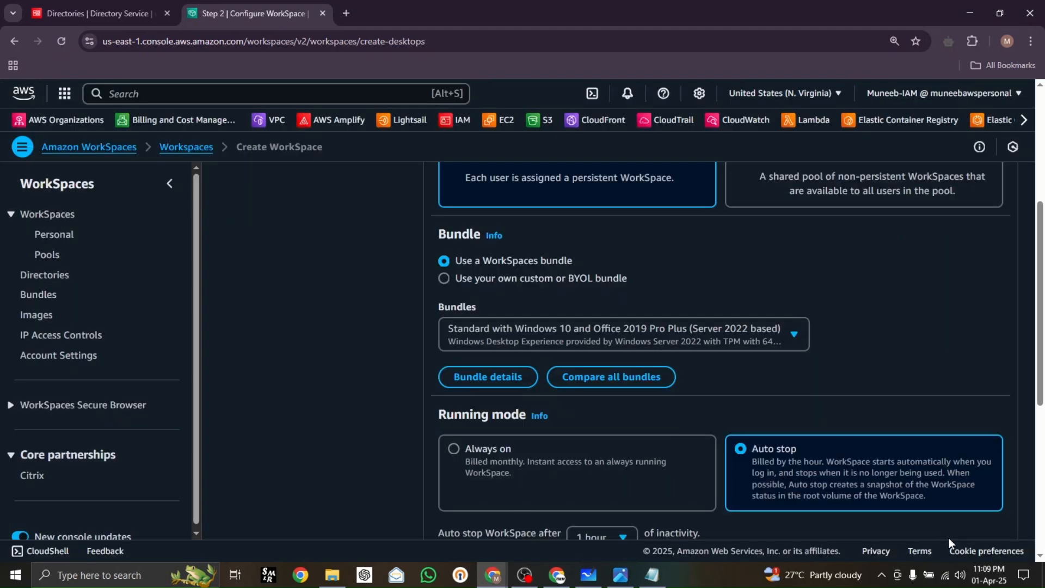
Step: Compare the Auto stop and Always on running modes, set the WorkSpace to Always on, and continue to directory selection
scroll(726, 366, down, 2)
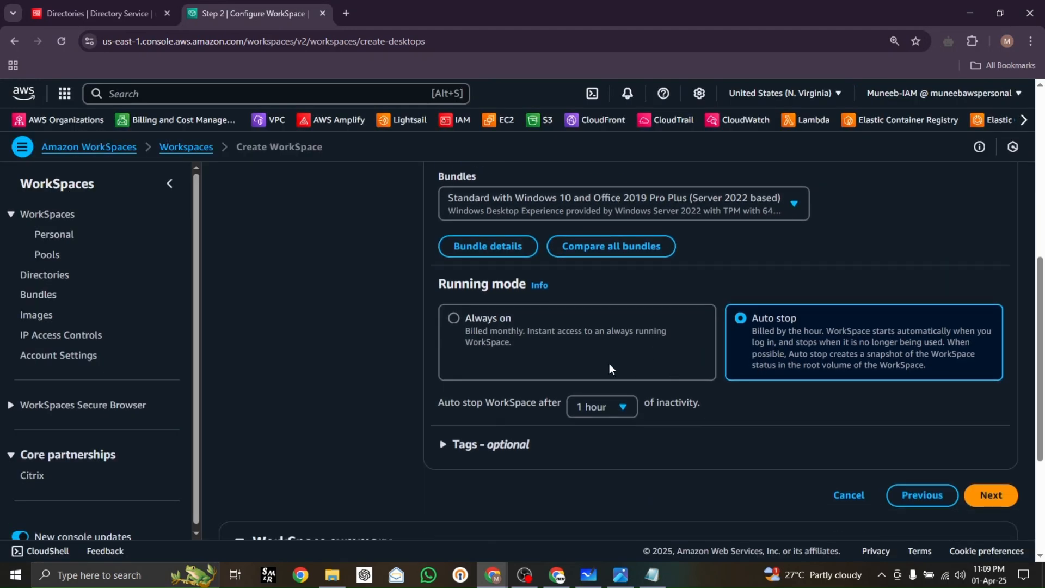
click(563, 359)
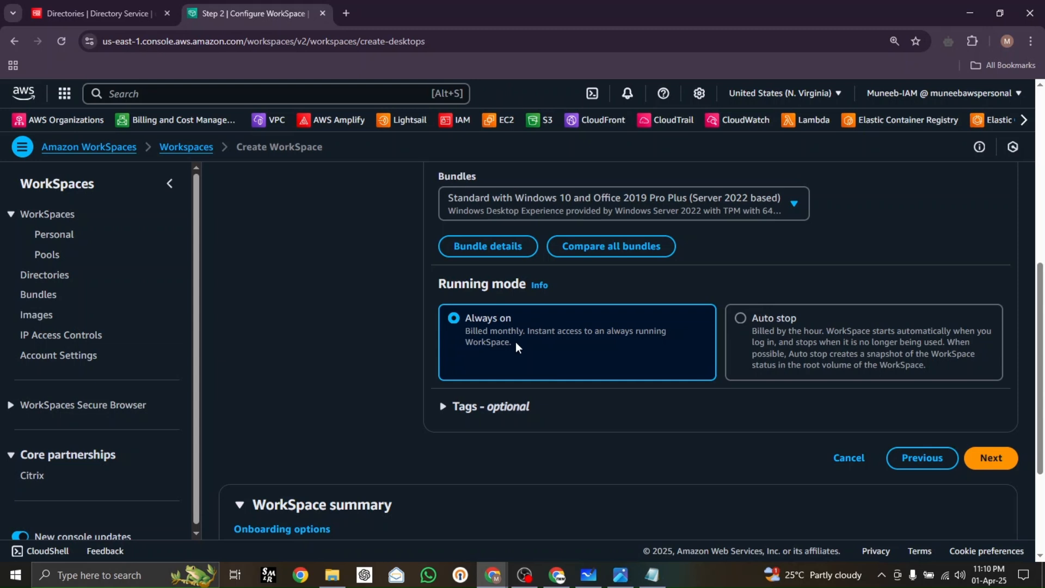
click(793, 328)
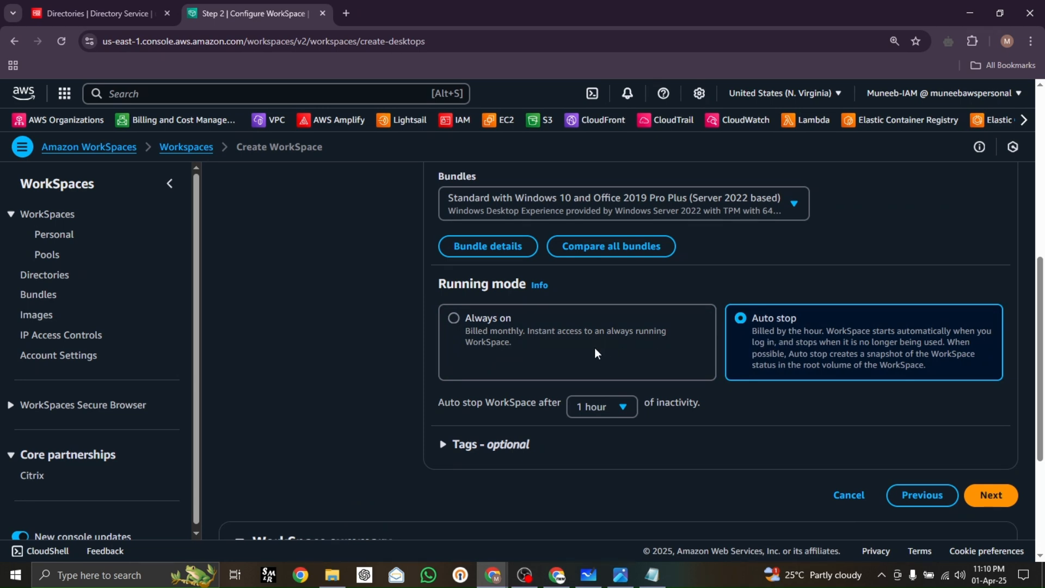
click(599, 353)
click(784, 340)
click(639, 371)
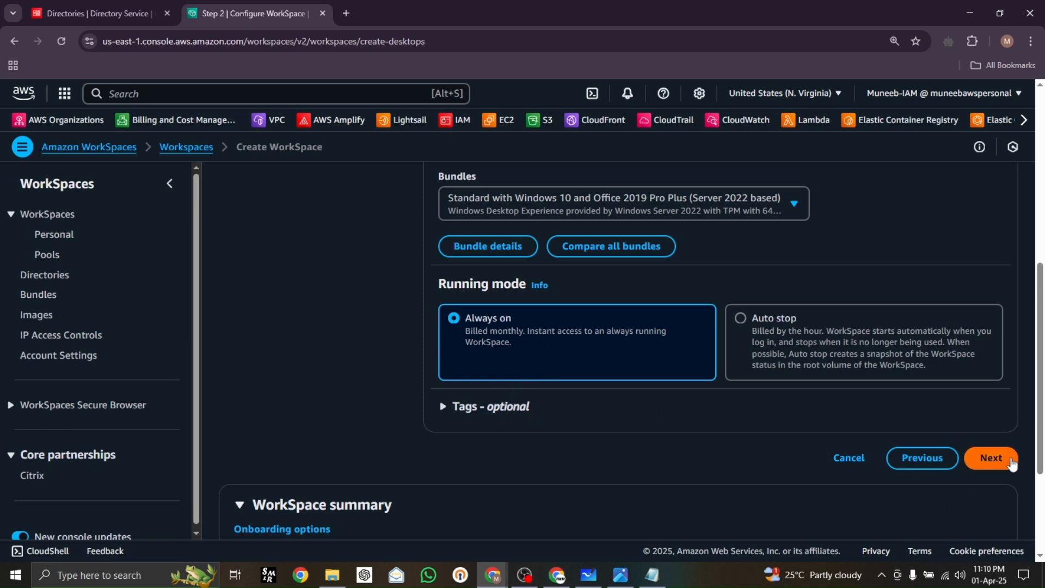
click(983, 460)
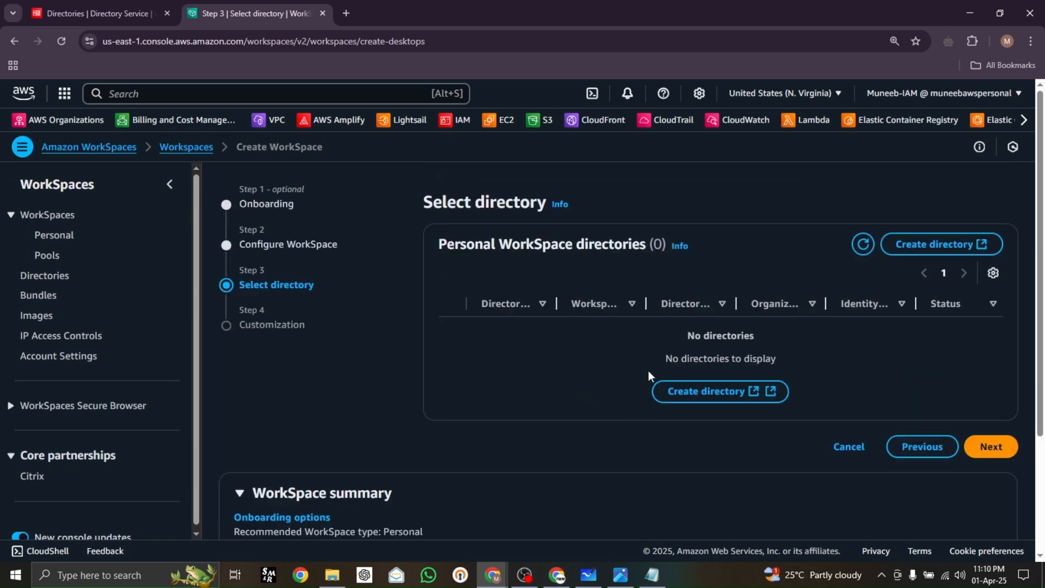
Step: Start creating a directory for Personal WorkSpaces managed through AWS Directory Service, and select the unregistered Microsoft AD directory
click(863, 244)
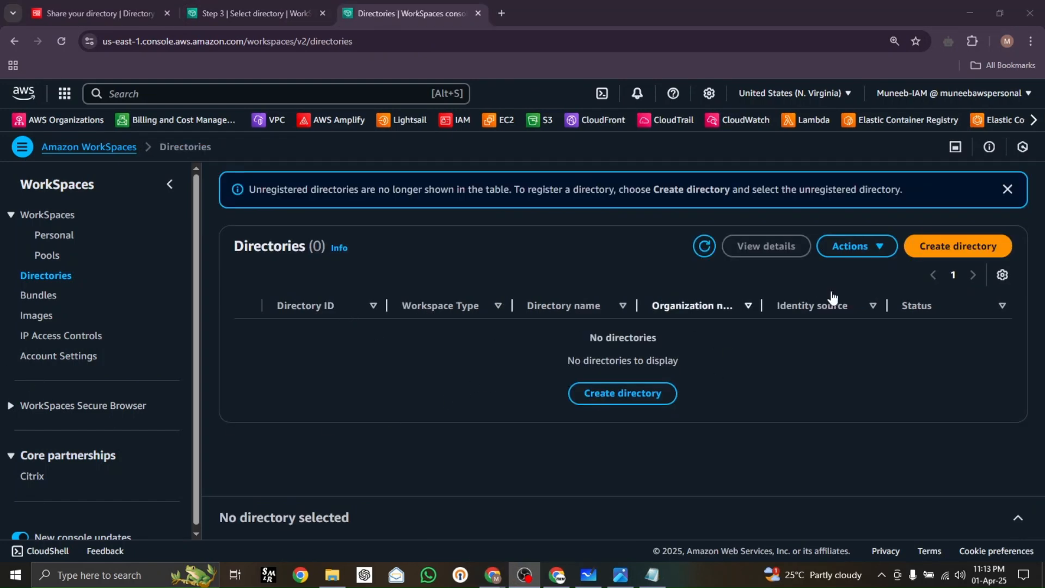
click(627, 394)
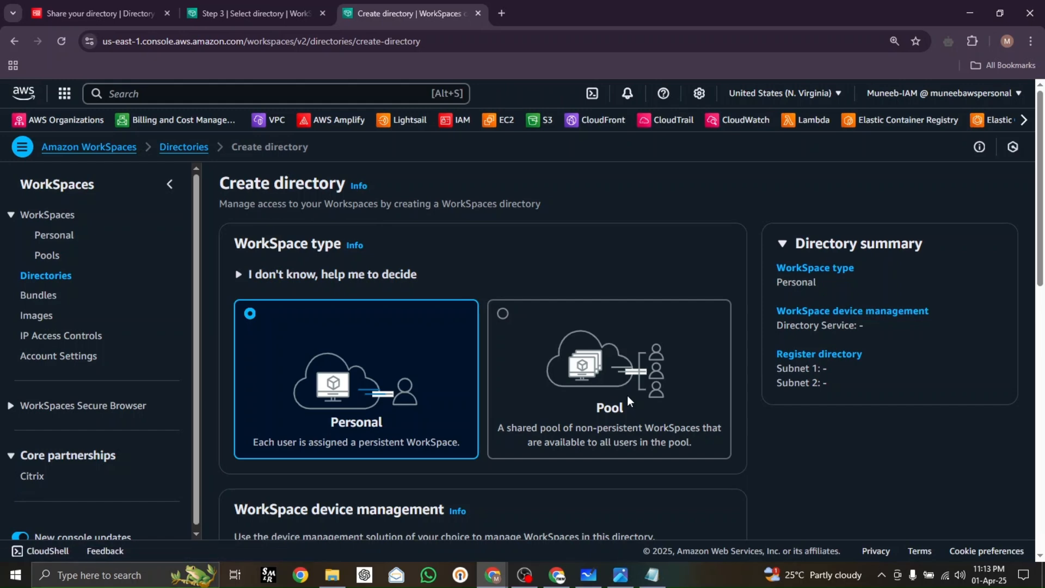
scroll(627, 381, down, 3)
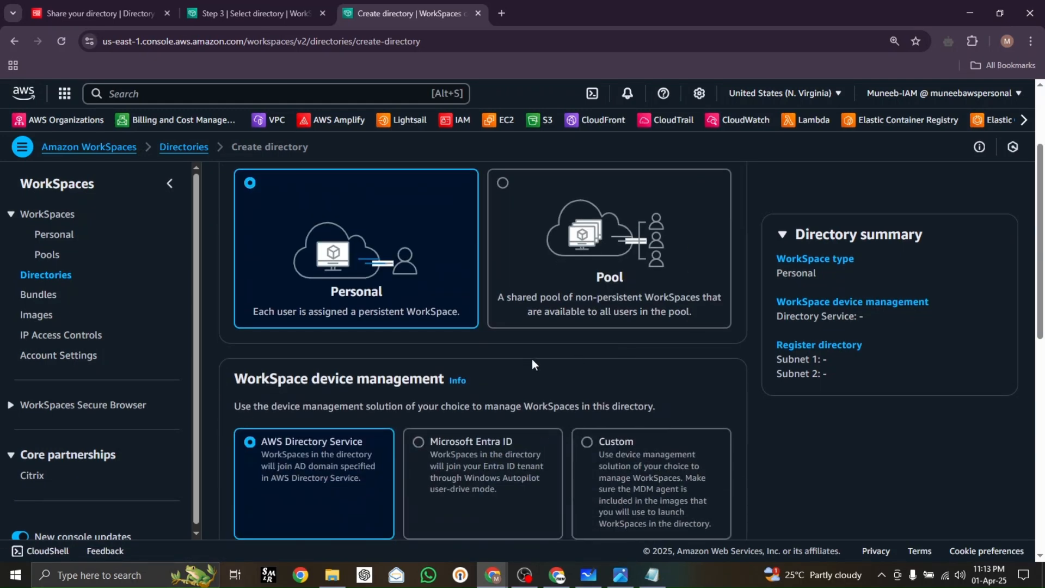
scroll(468, 372, down, 2)
scroll(358, 342, down, 2)
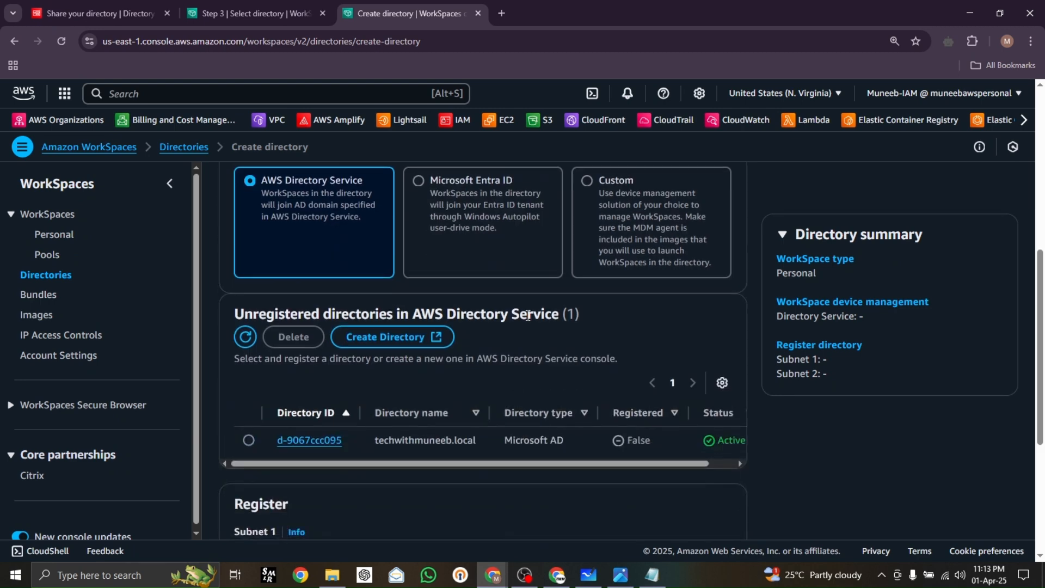
click(250, 441)
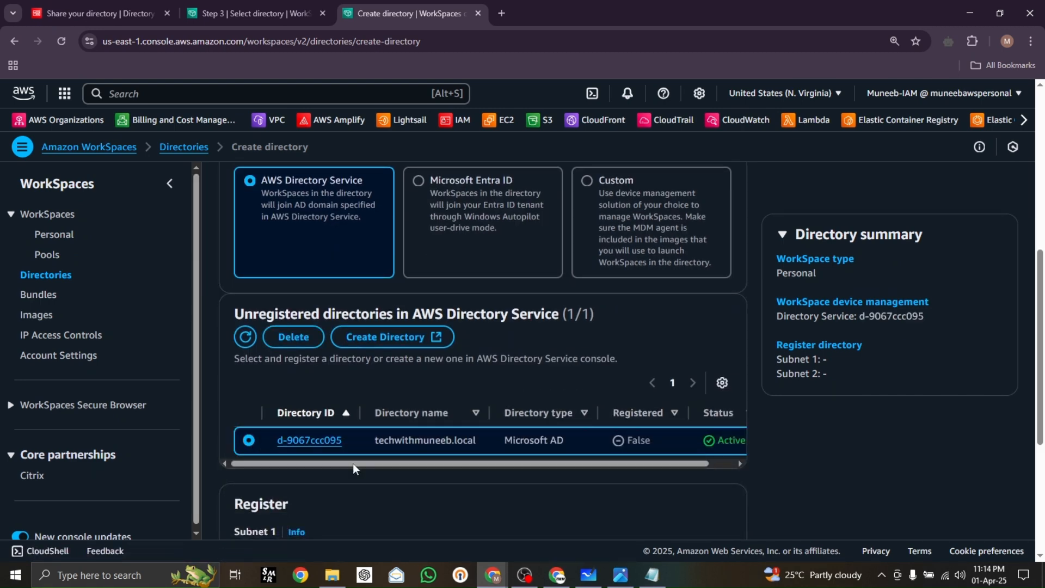
Step: Set Subnet 1 of the directory registration to subnet-060ecece6d7145962 (192.168.1.0/24, us-east-1a), after checking the private subnets in the VPC console
scroll(544, 372, down, 2)
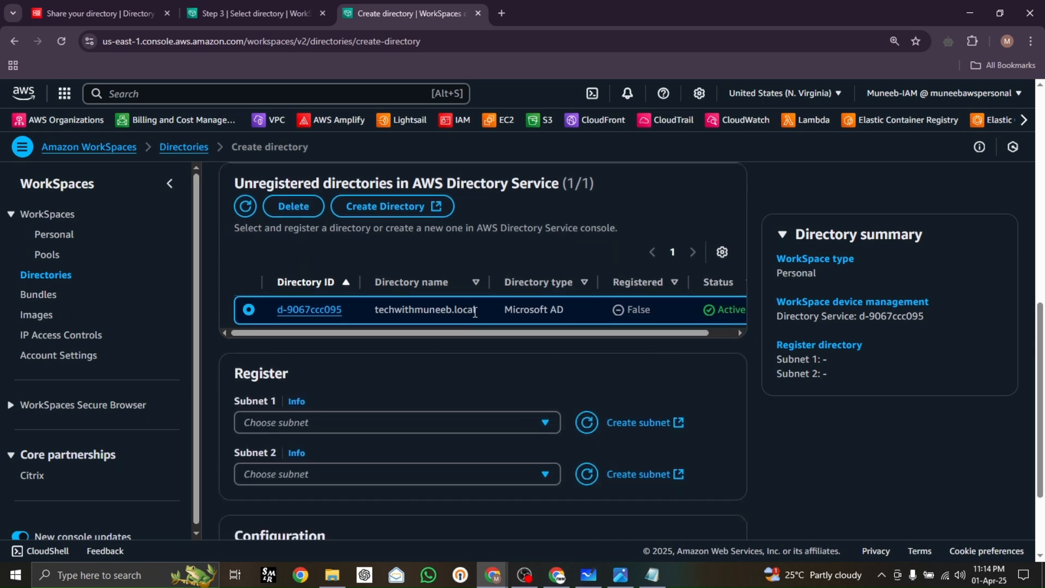
click(498, 425)
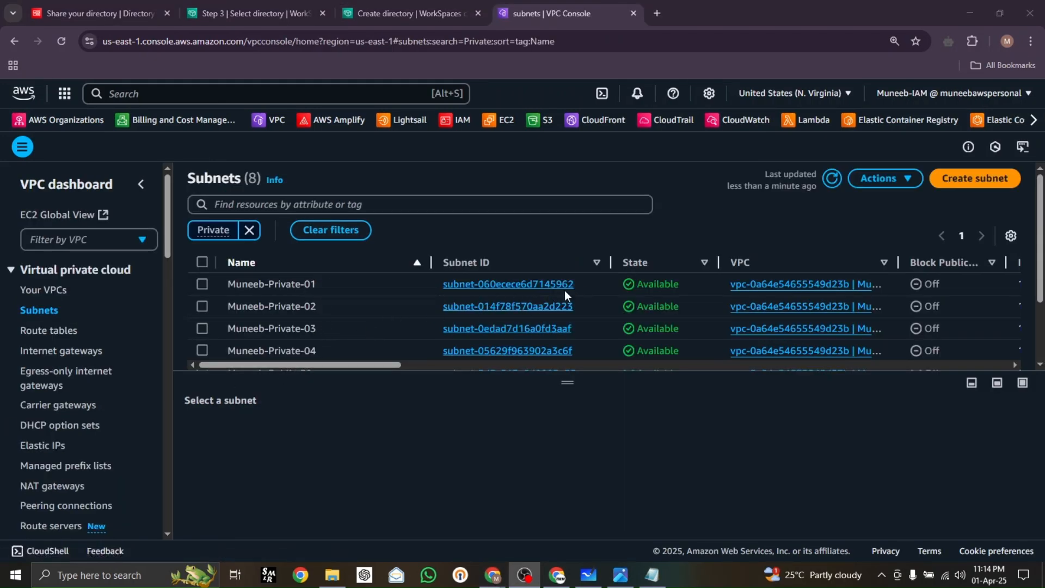
click(405, 13)
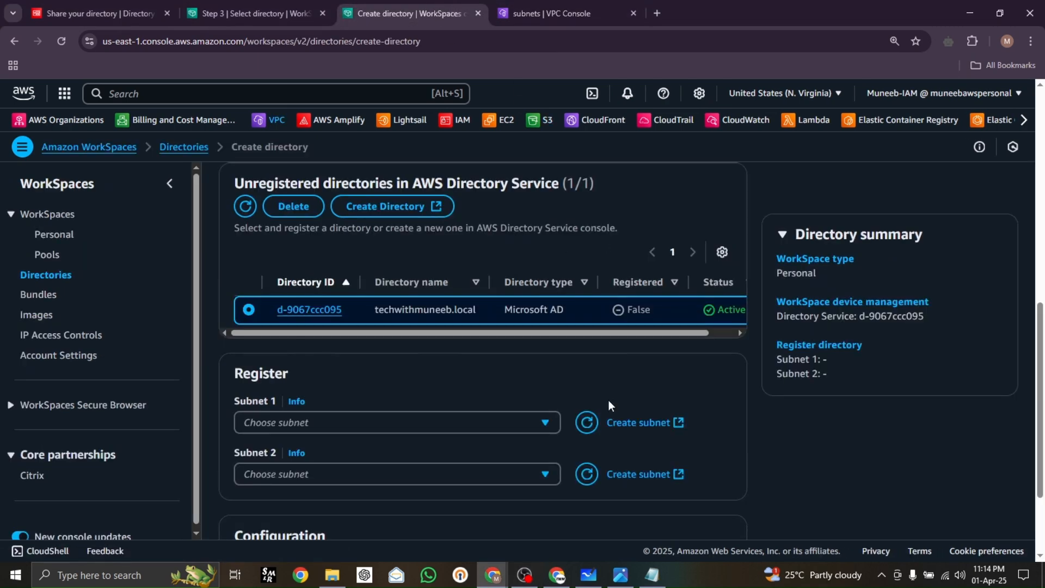
click(538, 426)
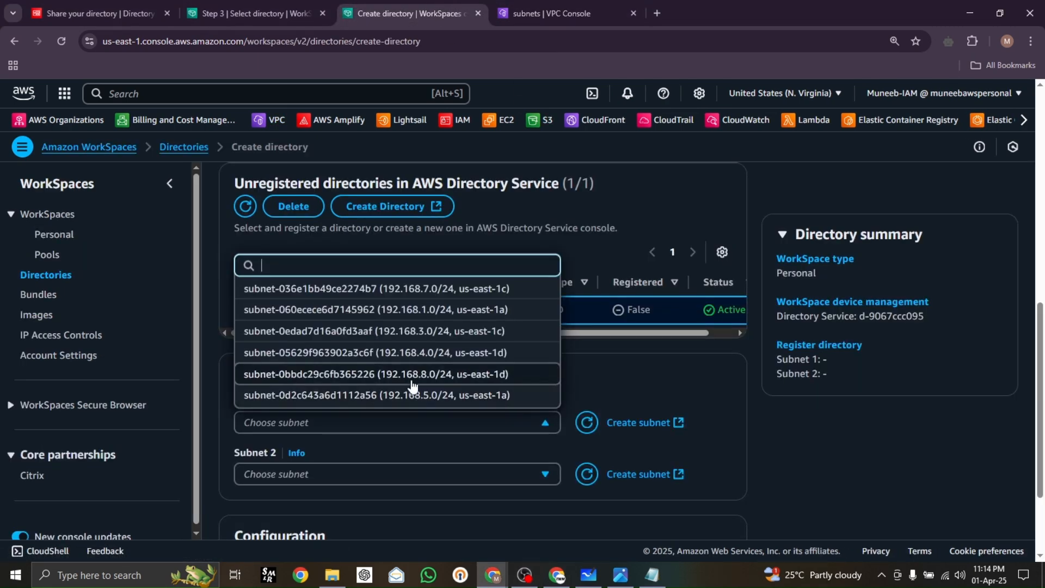
click(369, 316)
Step: Check the private subnet IDs in the VPC console and search the Subnet 2 choices for the ID ending in 223
click(520, 8)
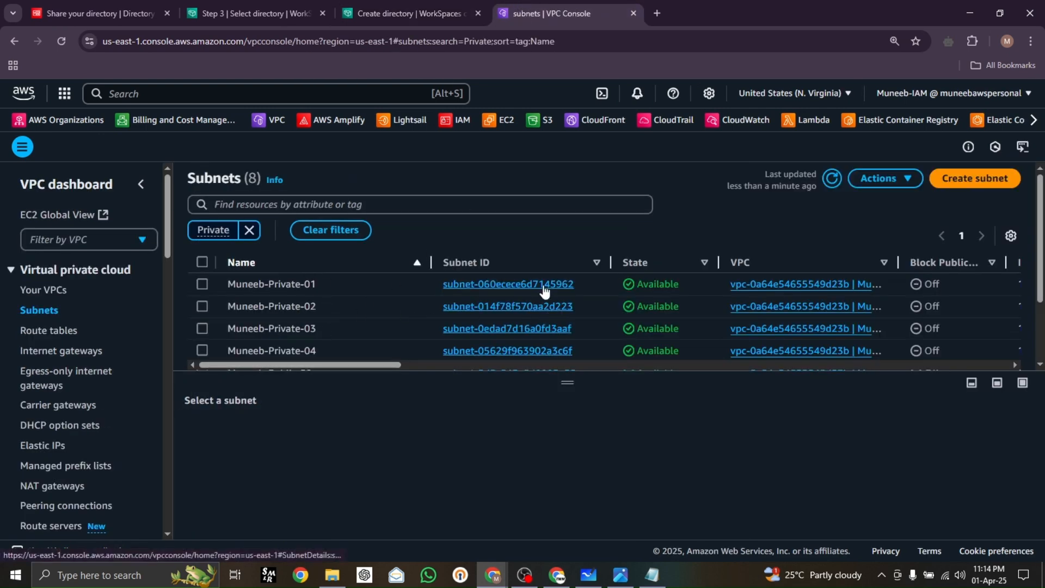
click(377, 8)
click(483, 471)
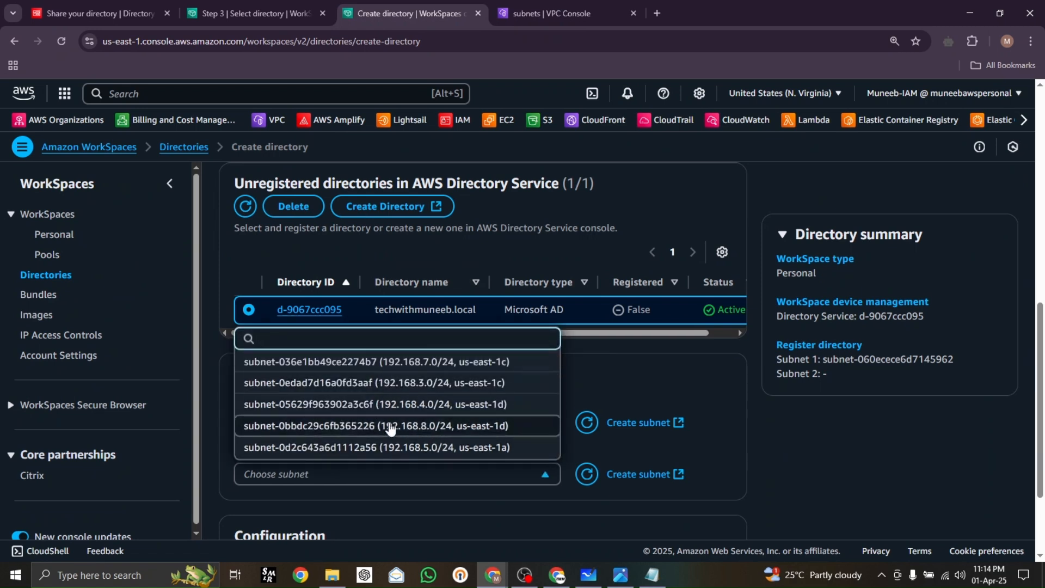
scroll(403, 426, down, 1)
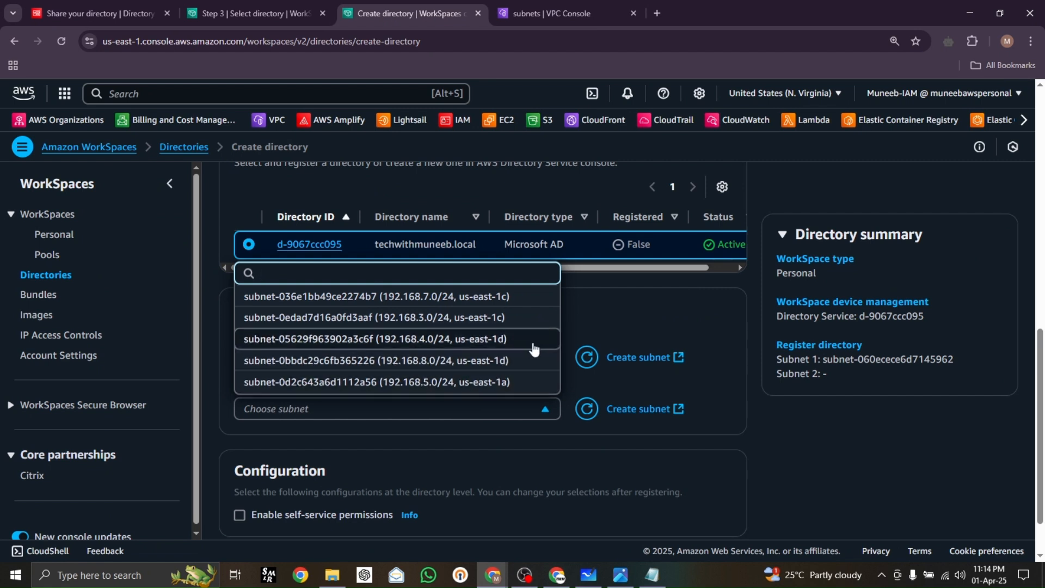
scroll(488, 344, up, 2)
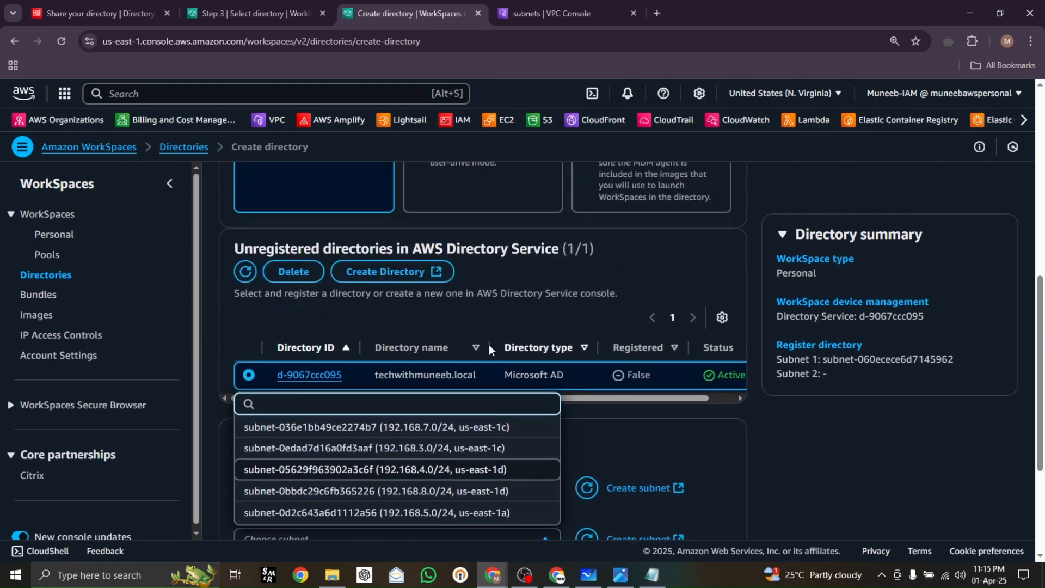
scroll(437, 477, up, 3)
scroll(437, 477, down, 5)
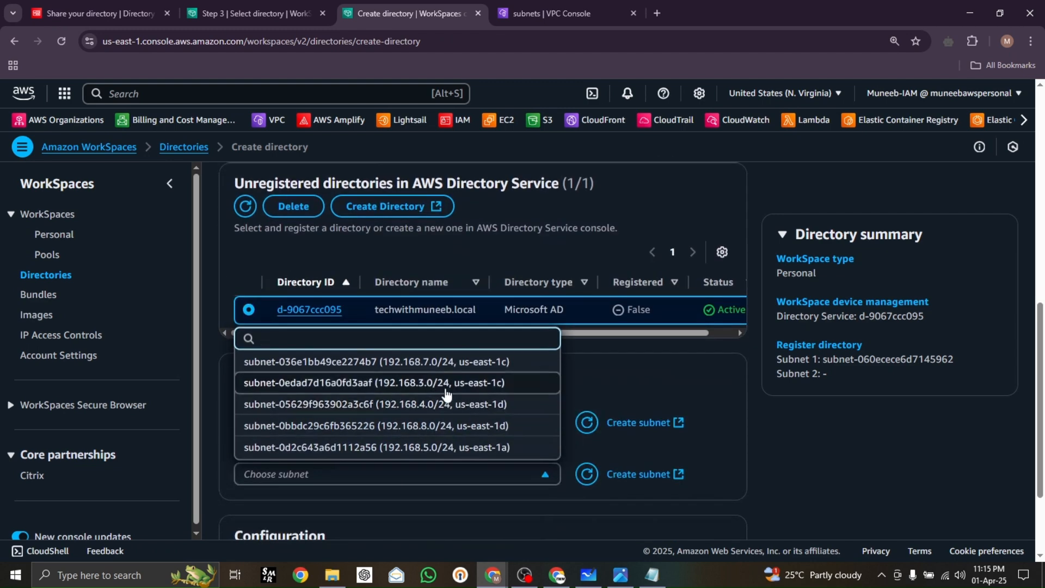
text(223)
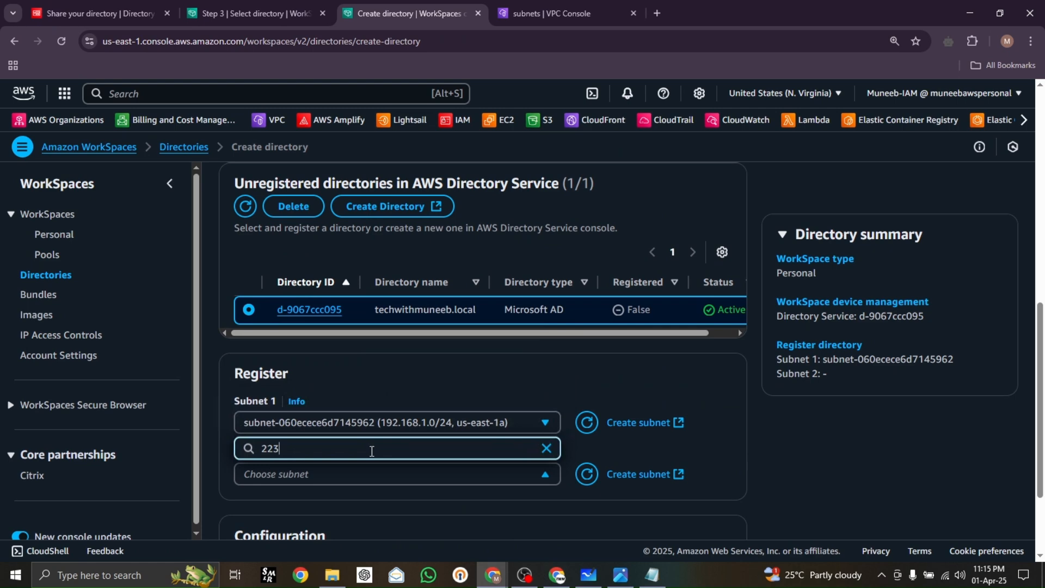
key(BackSpace)
key(BackSpace)
key(BackSpace)
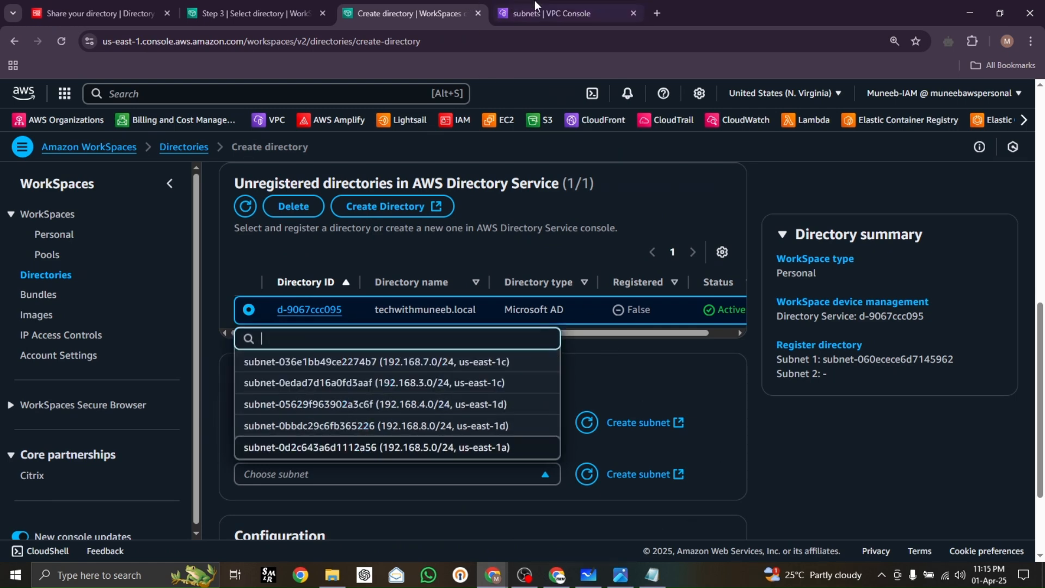
click(546, 20)
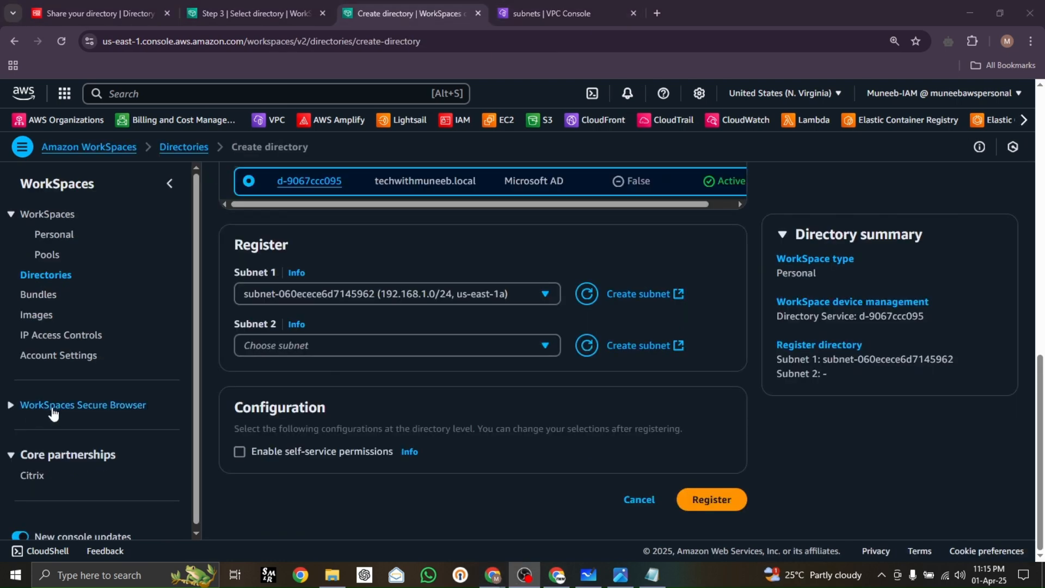
Step: Recheck the private subnets in the VPC console and set Subnet 2 to subnet-0edad7d16a0fd3aaf (192.168.3.0/24, us-east-1c)
click(512, 338)
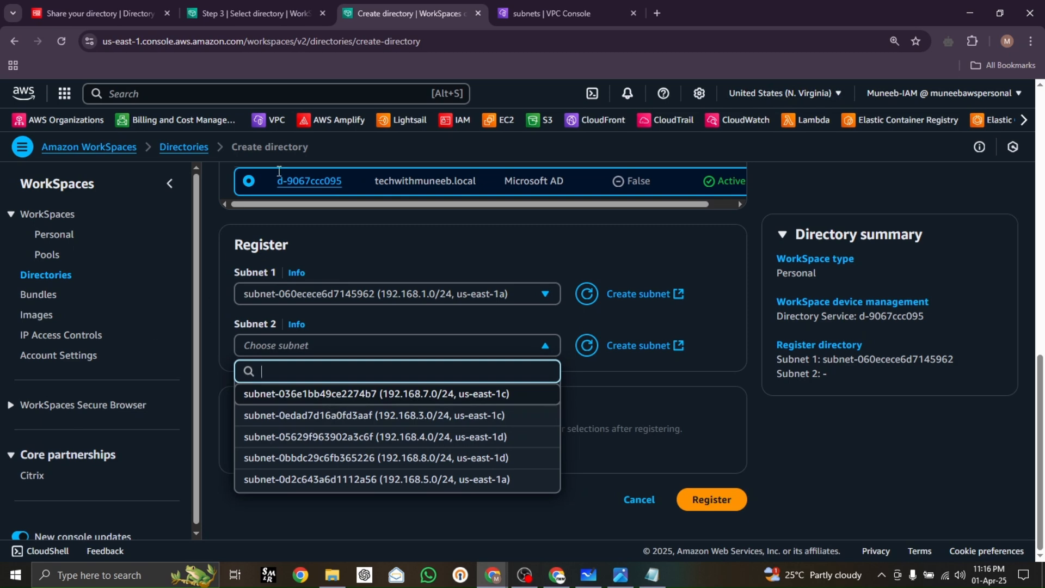
click(550, 13)
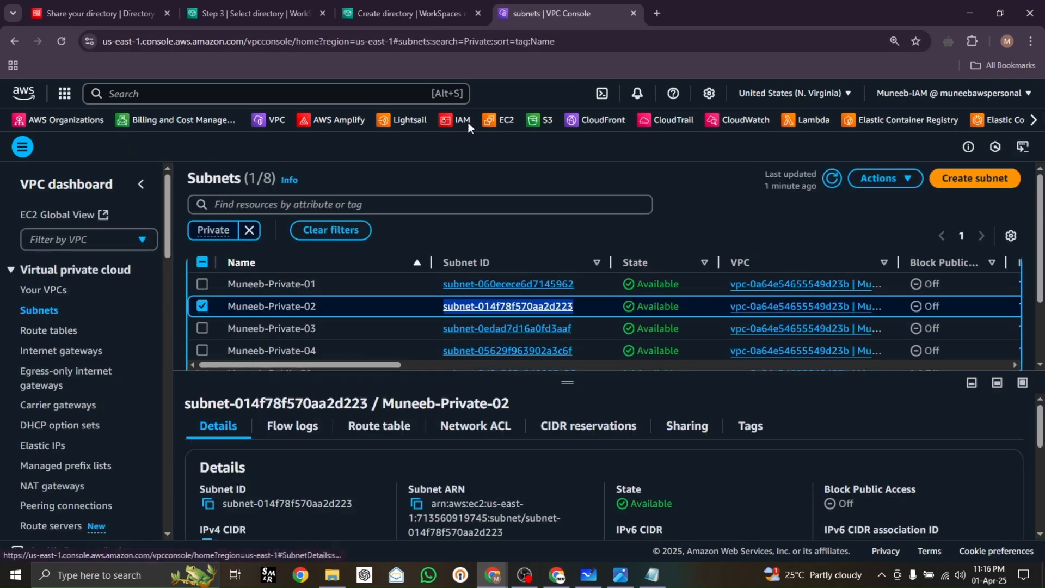
click(419, 12)
click(466, 353)
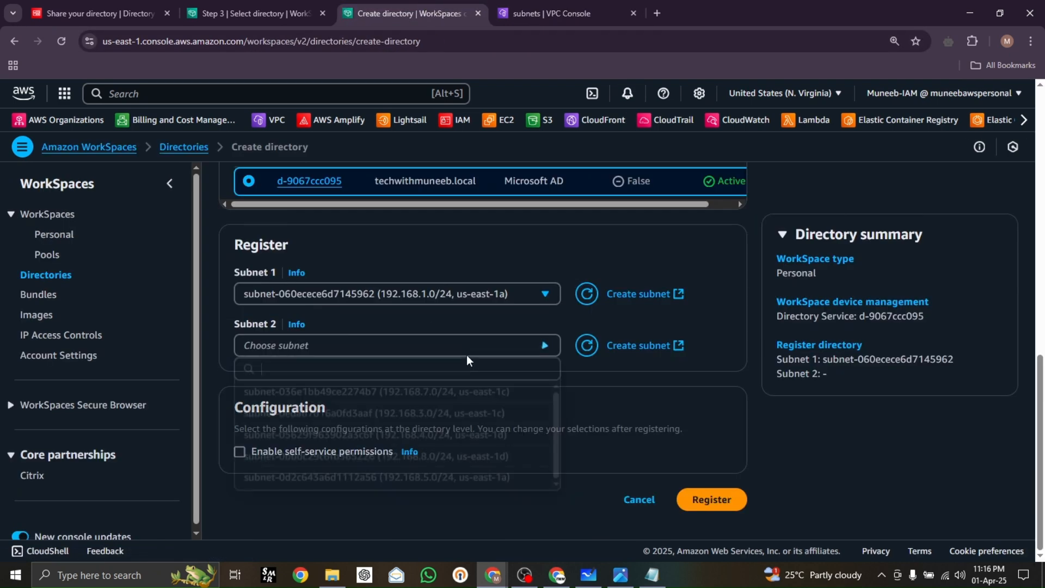
click(367, 418)
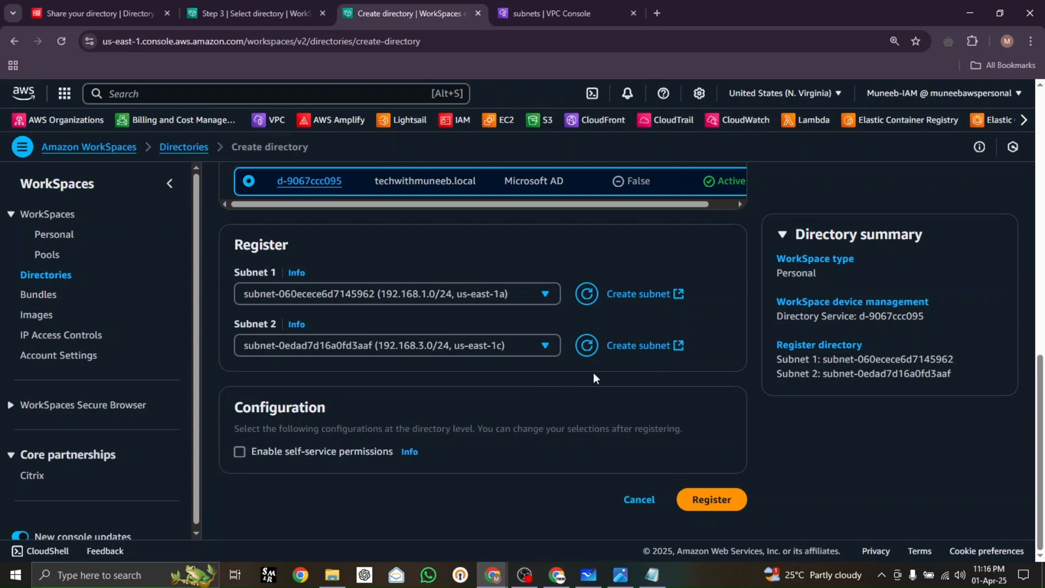
Step: Register the directory with the chosen subnets, and select it for the WorkSpace after refreshing the directory list in the creation wizard
click(724, 500)
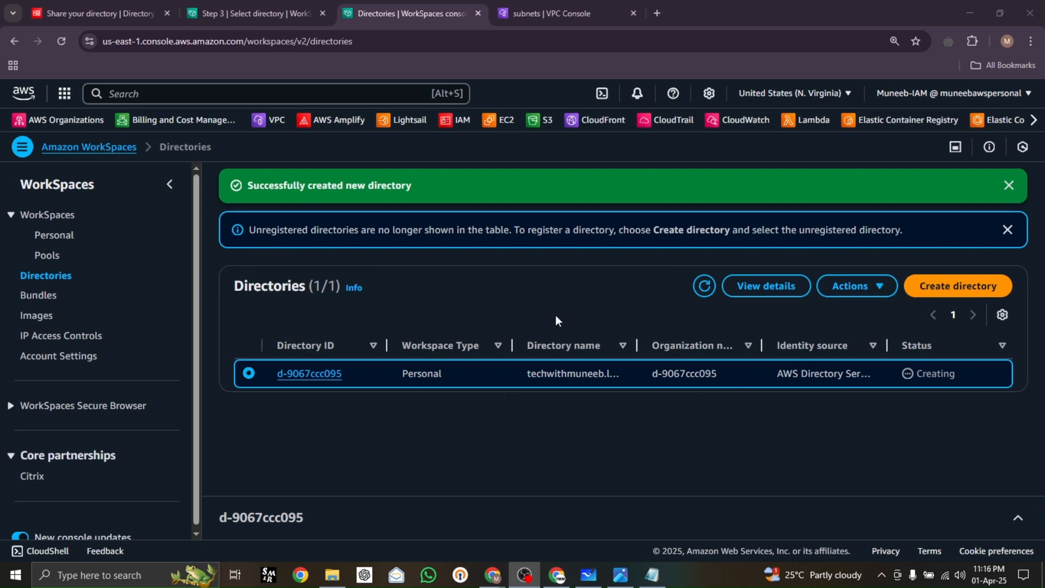
click(274, 6)
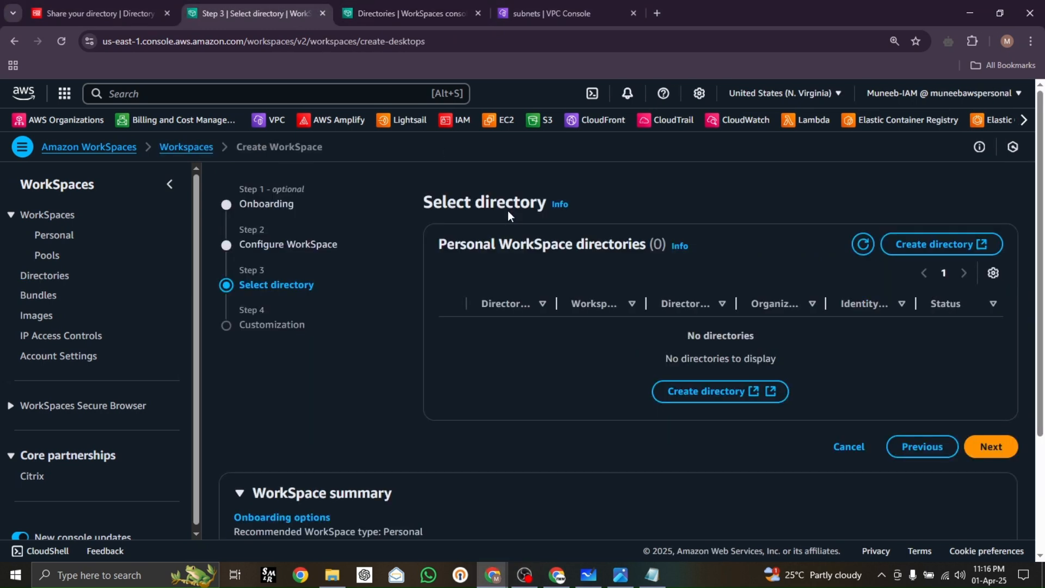
click(863, 244)
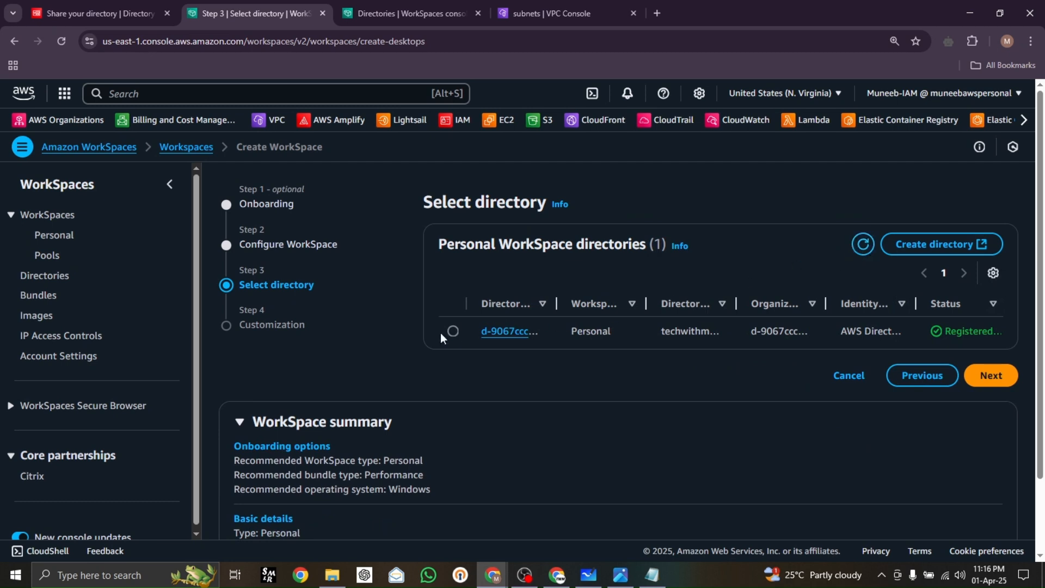
click(452, 331)
Step: Assign the WorkSpace to the directory user listed just below Administrator and create it with the default customization settings
scroll(660, 339, down, 2)
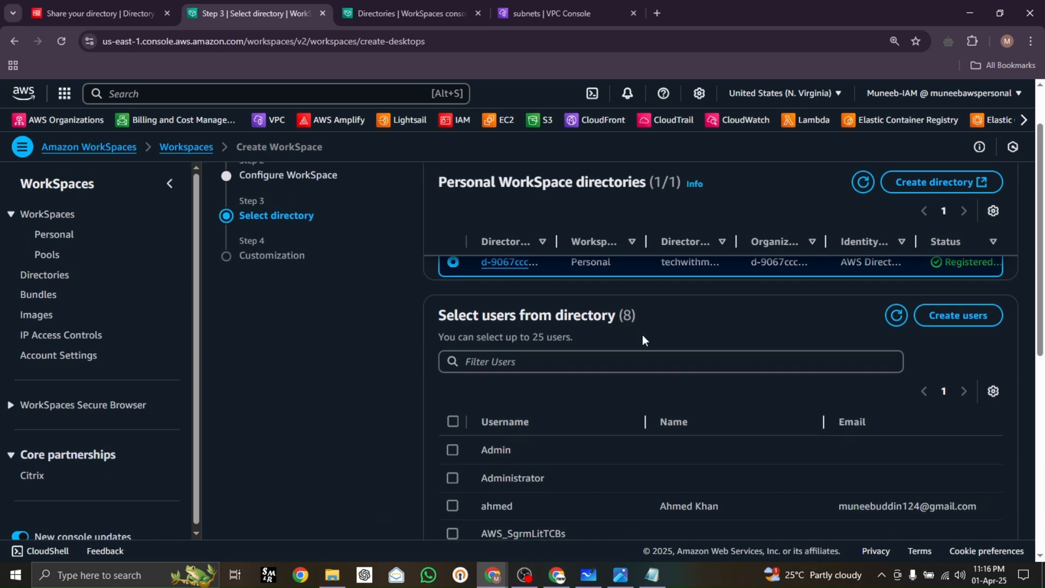
scroll(643, 335, down, 3)
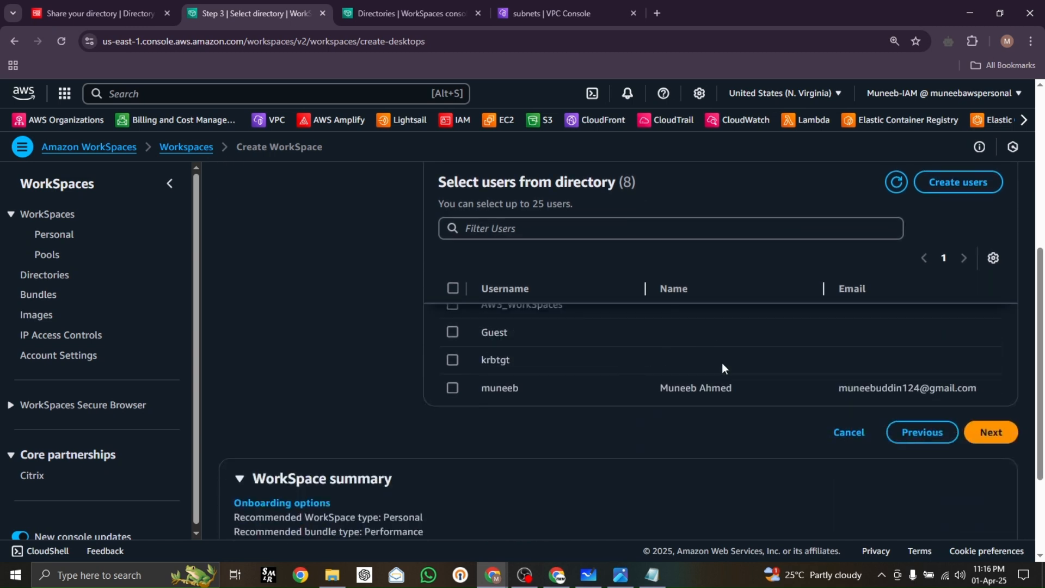
scroll(745, 369, up, 2)
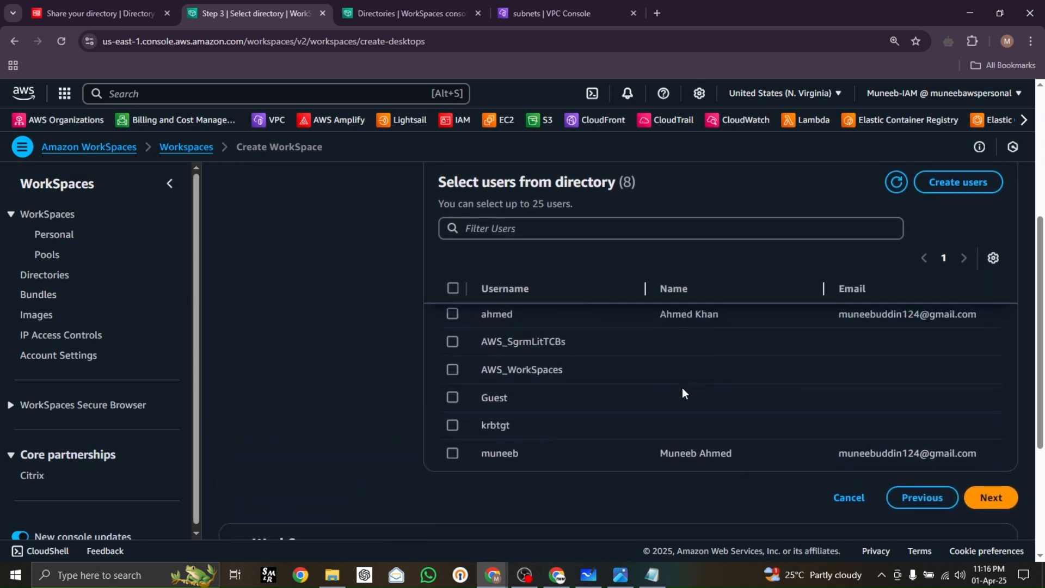
scroll(518, 447, up, 1)
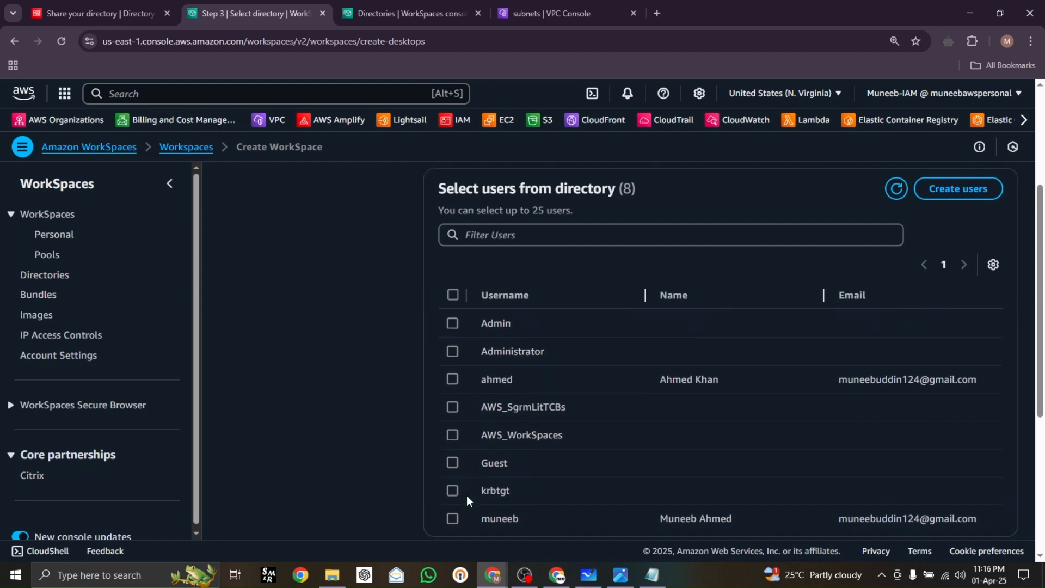
click(449, 381)
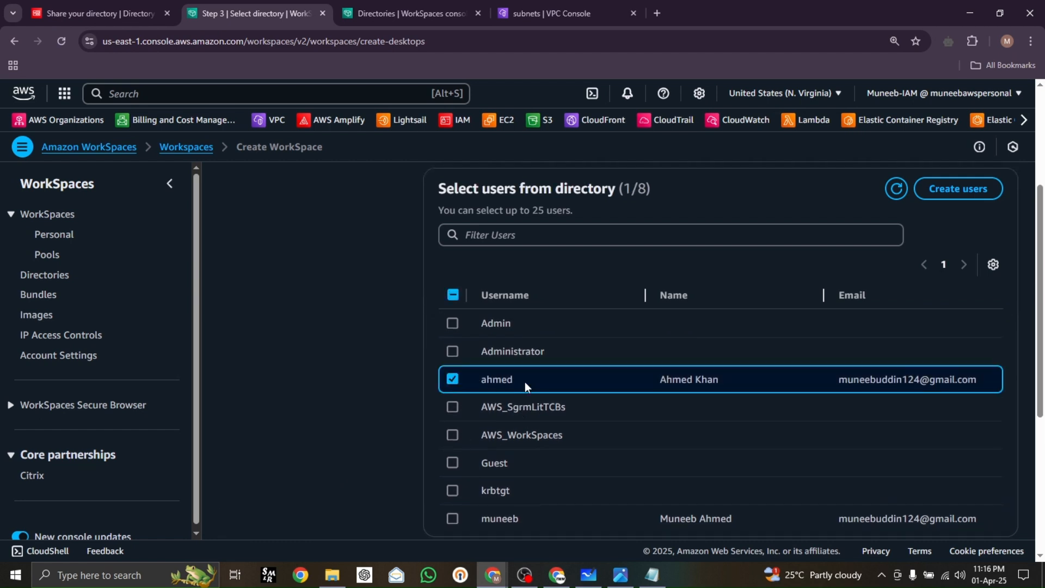
scroll(835, 403, down, 2)
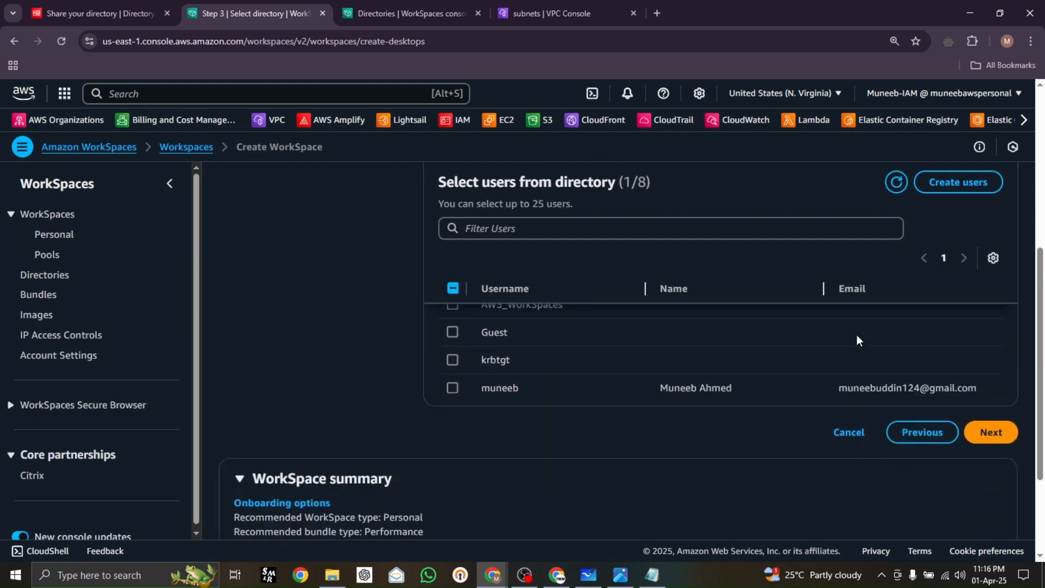
click(1003, 431)
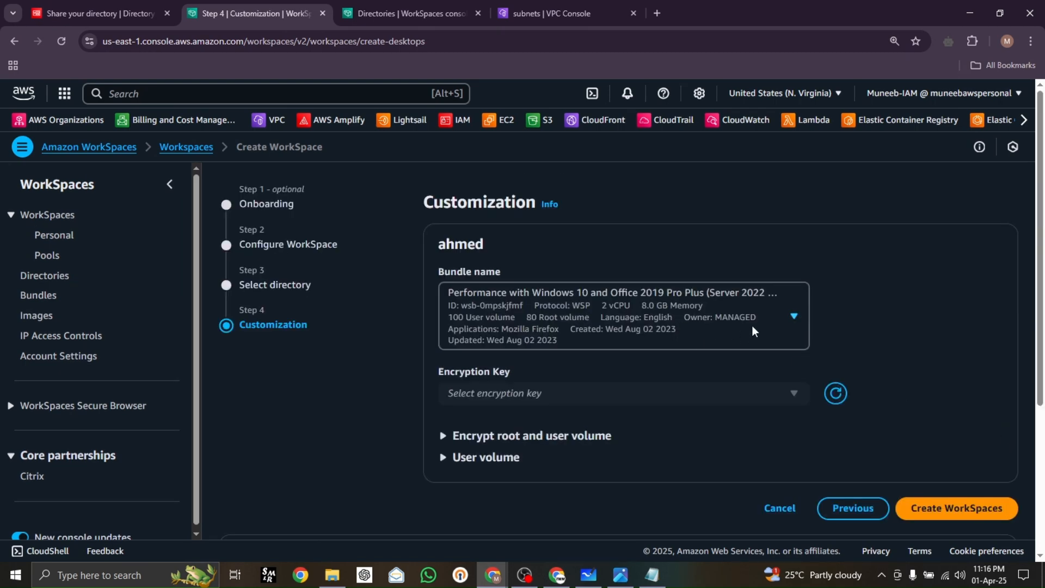
scroll(919, 382, down, 3)
click(943, 316)
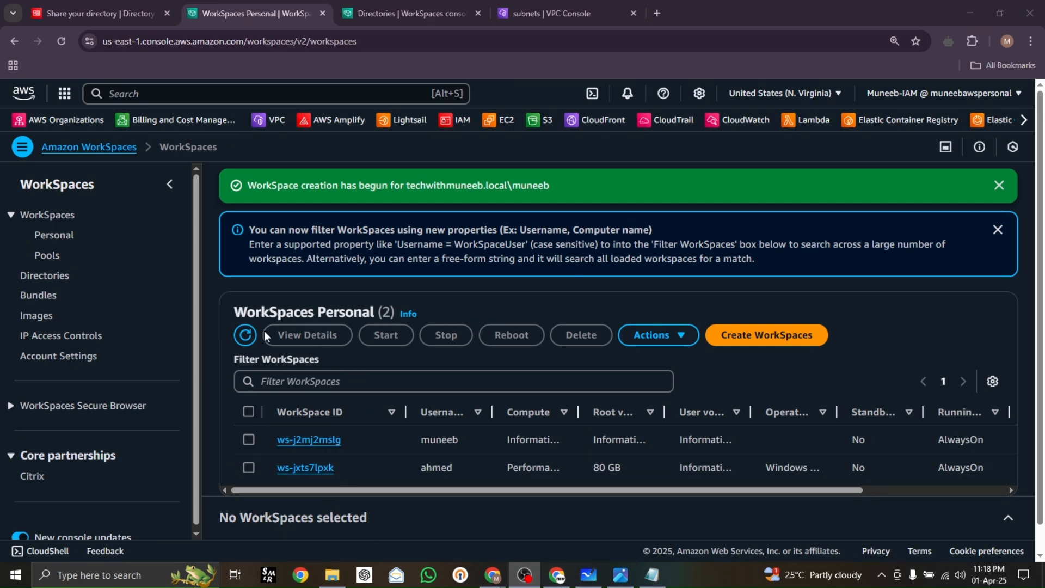
Step: Open the registered directory from the WorkSpaces directories list and review its details and users in the Directory Service console
click(396, 13)
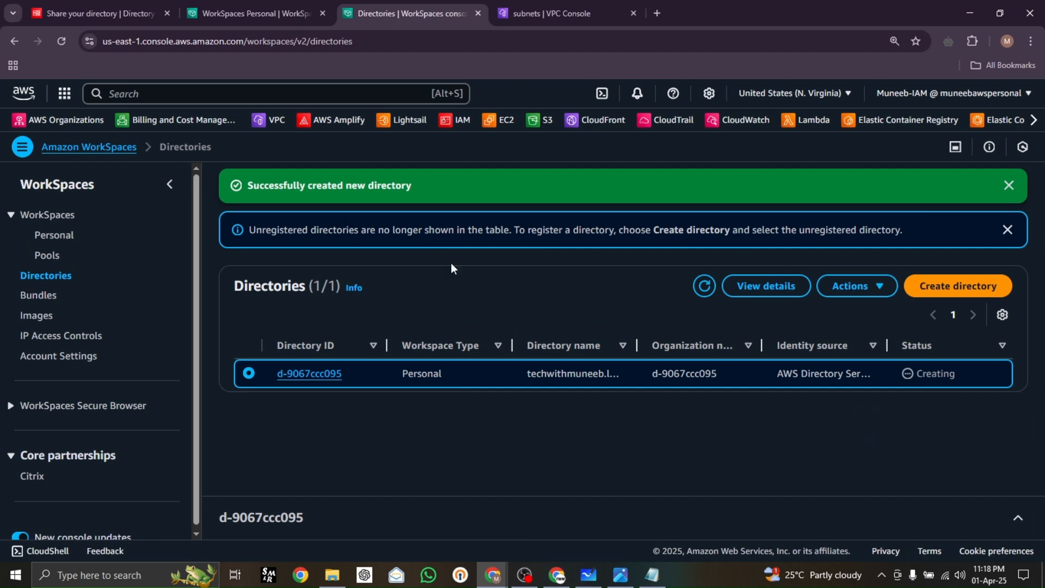
click(318, 376)
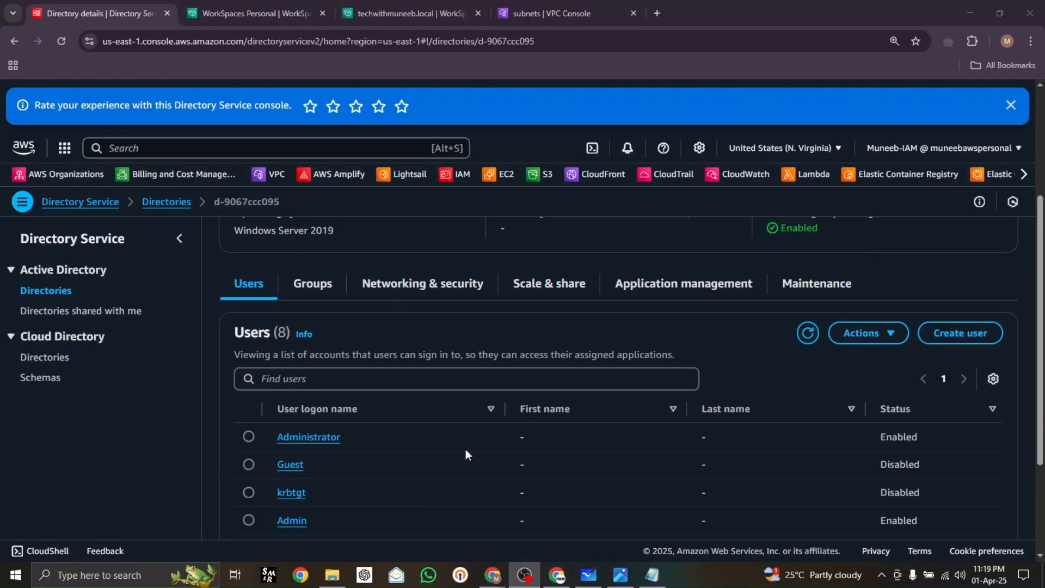
scroll(297, 301, up, 6)
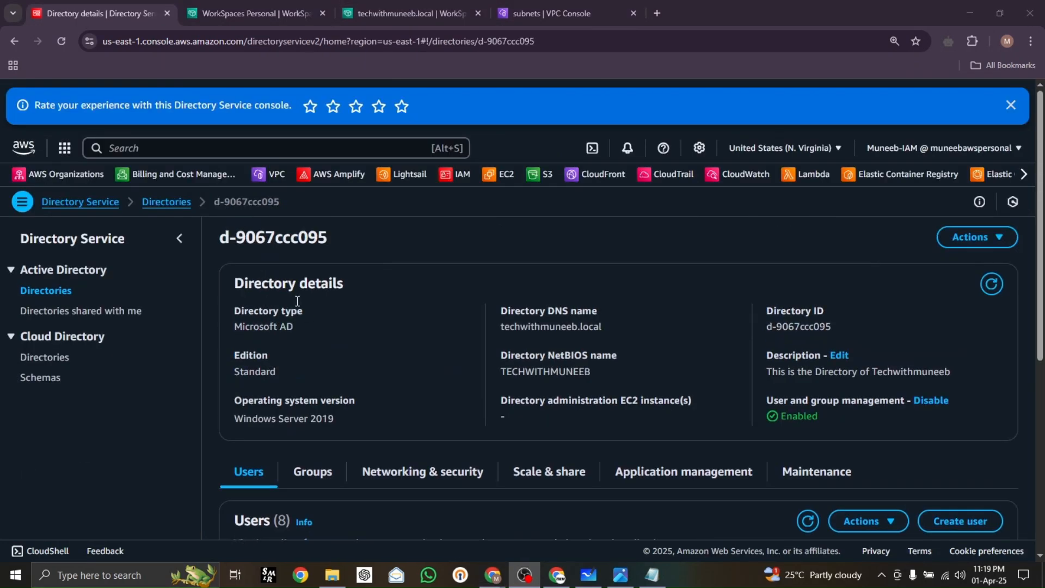
scroll(259, 361, down, 1)
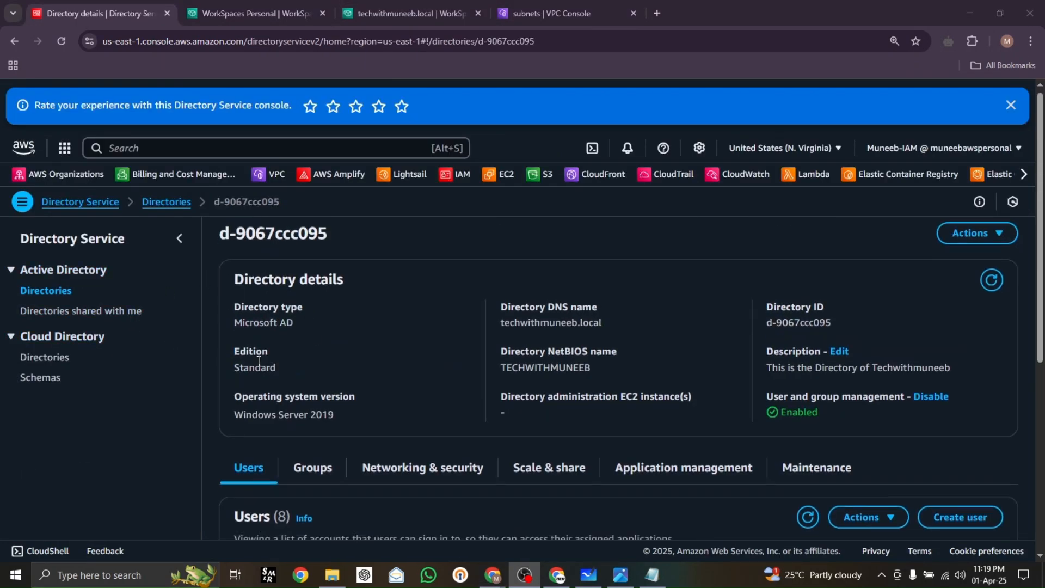
scroll(567, 411, down, 6)
scroll(871, 337, up, 2)
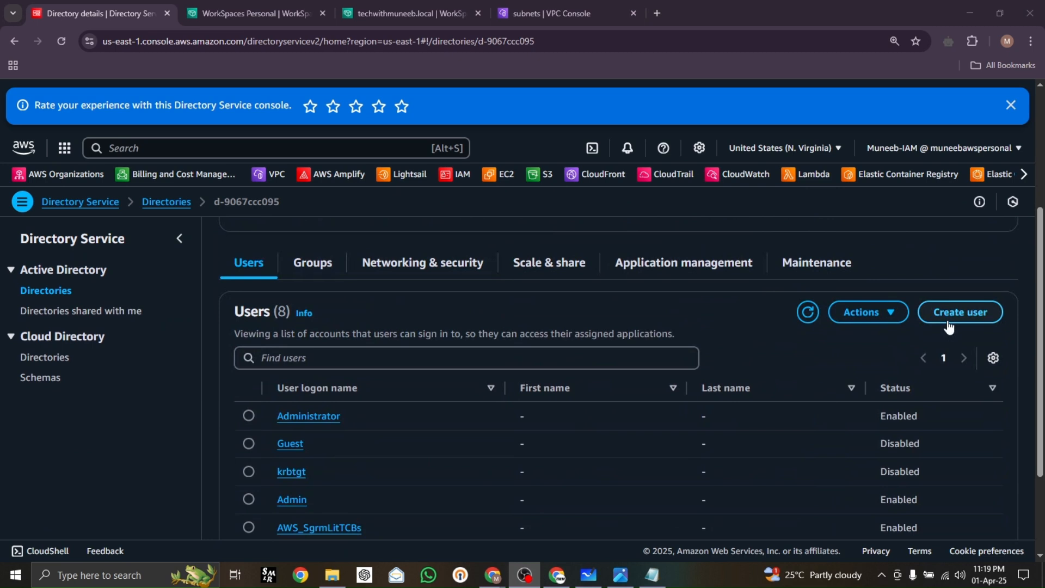
Step: Start creating a directory user with the logon name ad-server and enter the user's new password
click(948, 326)
click(348, 361)
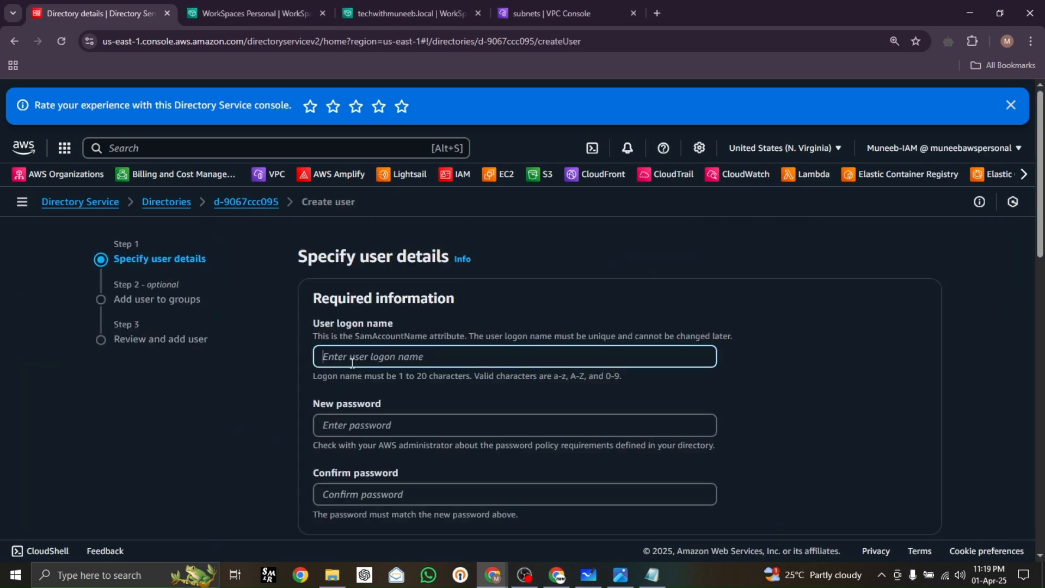
text(ad-server)
key(Tab)
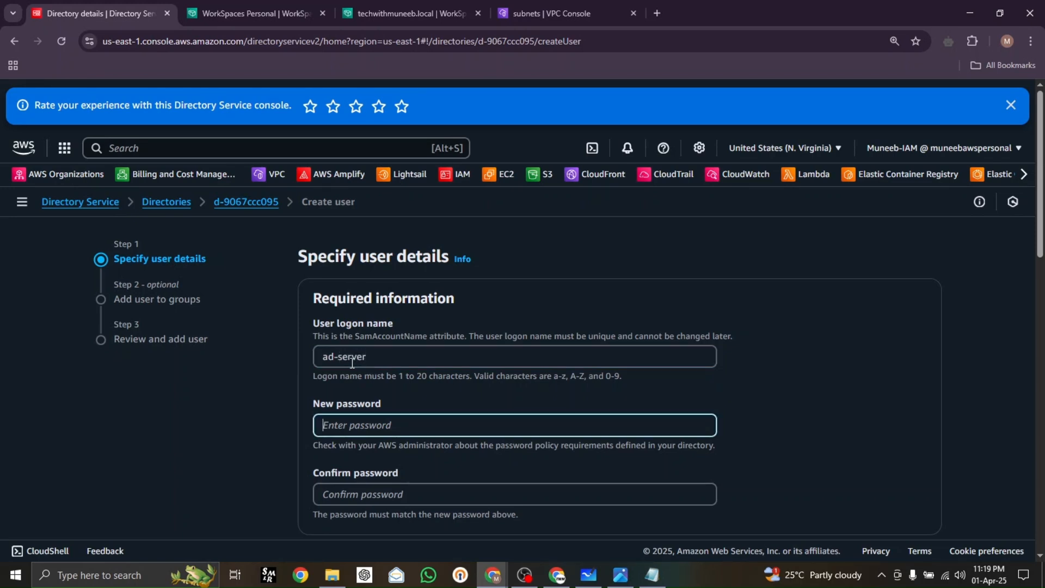
text(••••••••••••)
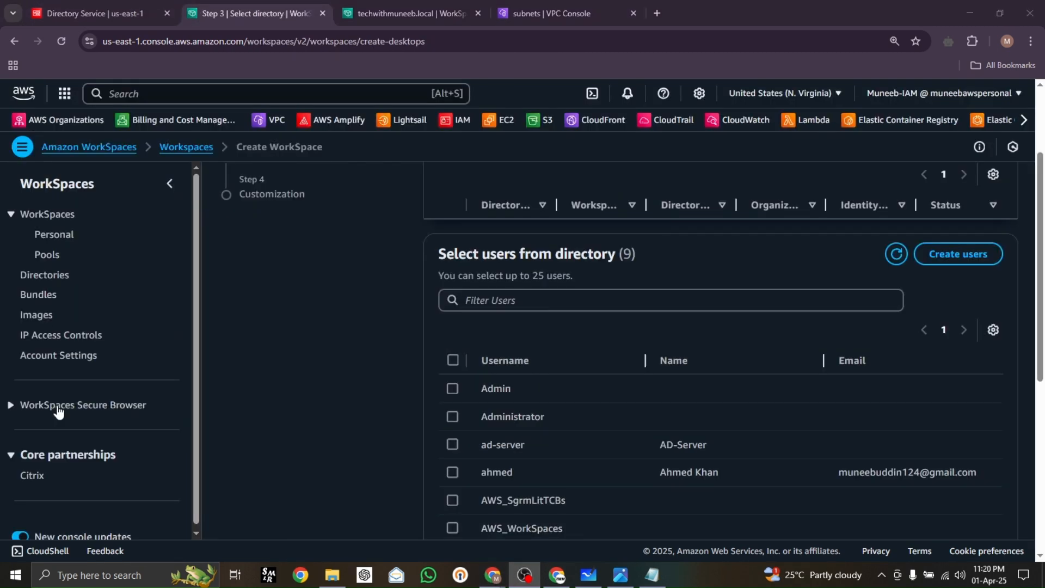
Step: Create a personal WorkSpace for the ad-server directory user and narrow the WorkSpace ID column in the WorkSpaces list
scroll(565, 342, up, 1)
scroll(565, 342, up, 2)
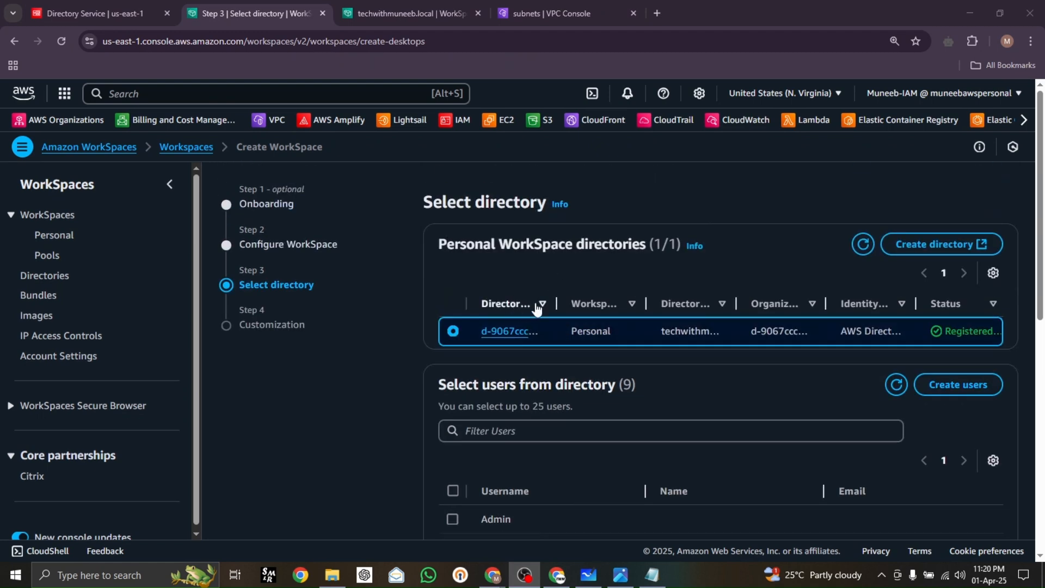
scroll(587, 327, down, 1)
scroll(553, 381, down, 1)
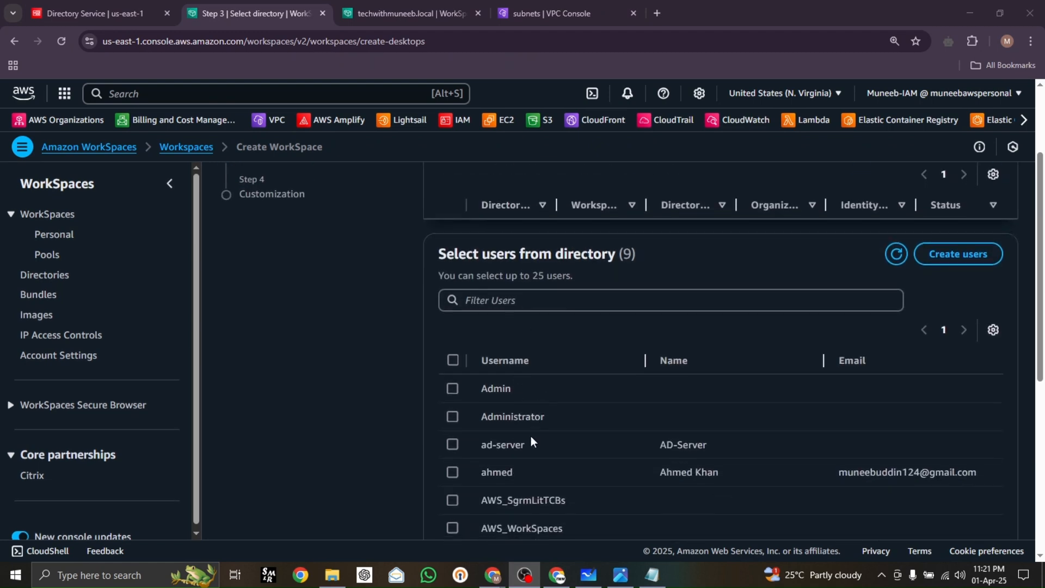
click(453, 445)
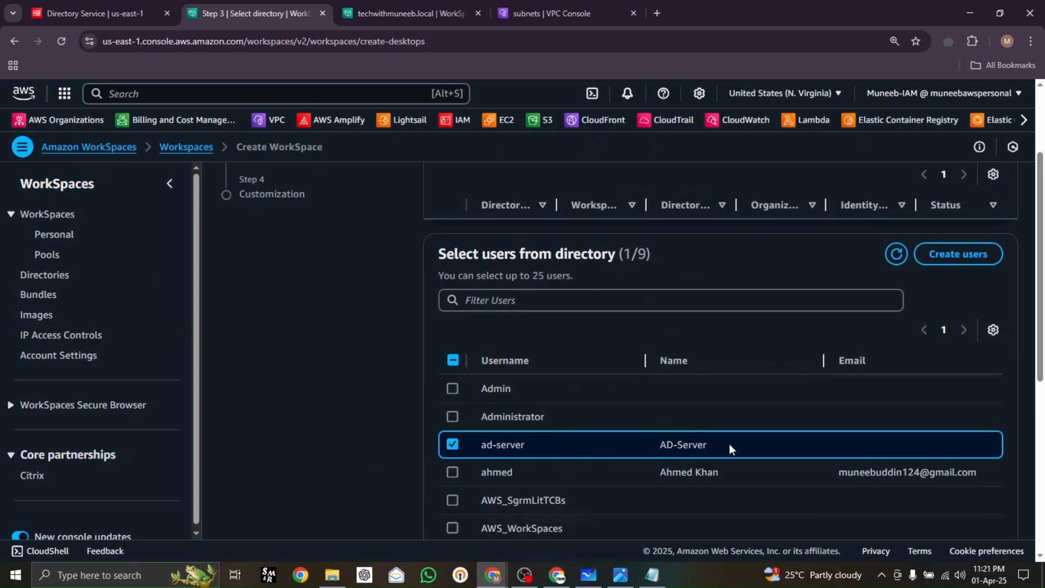
scroll(789, 447, down, 3)
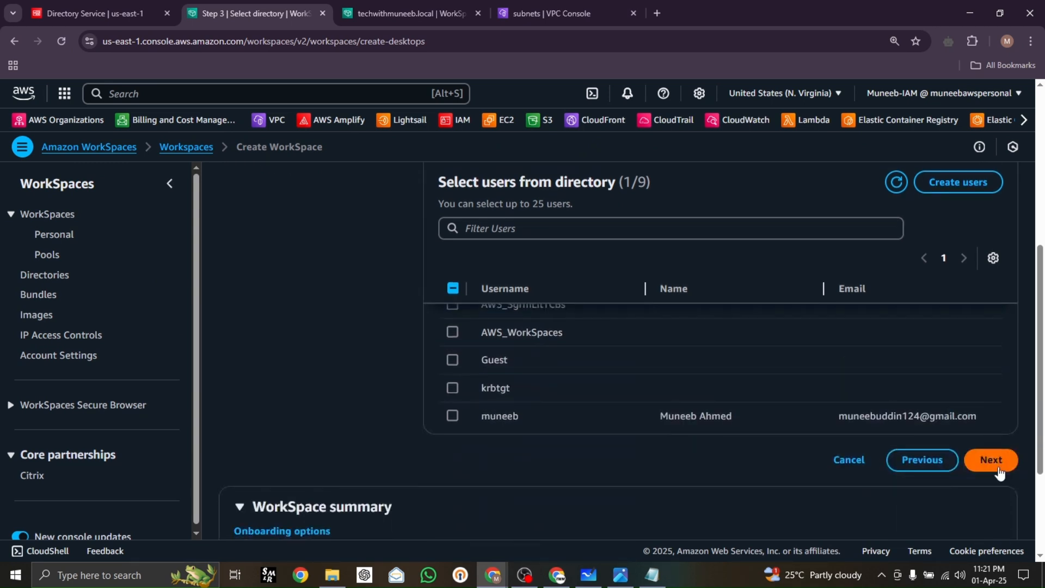
click(999, 470)
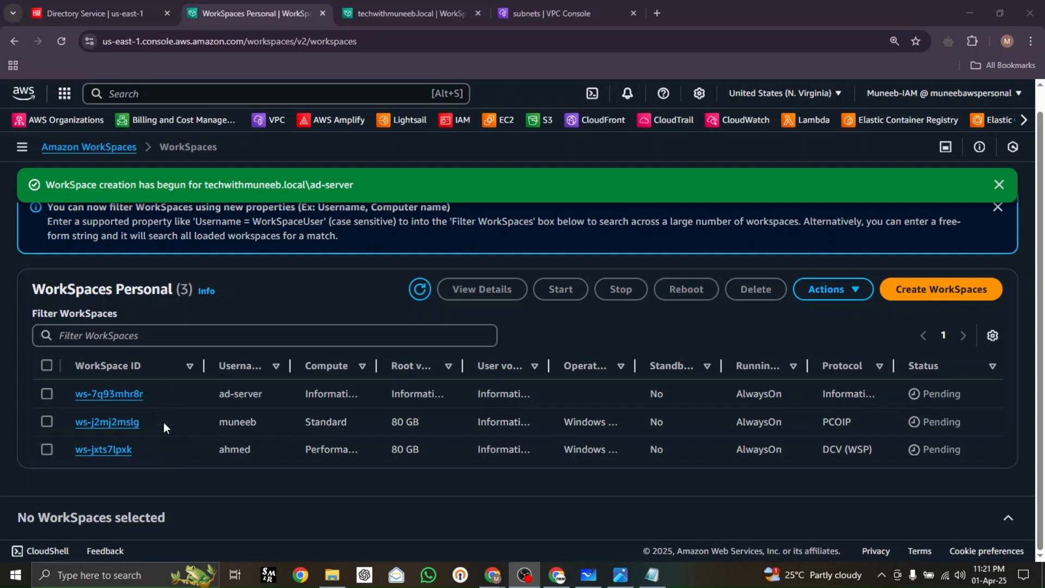
drag(206, 377, 193, 376)
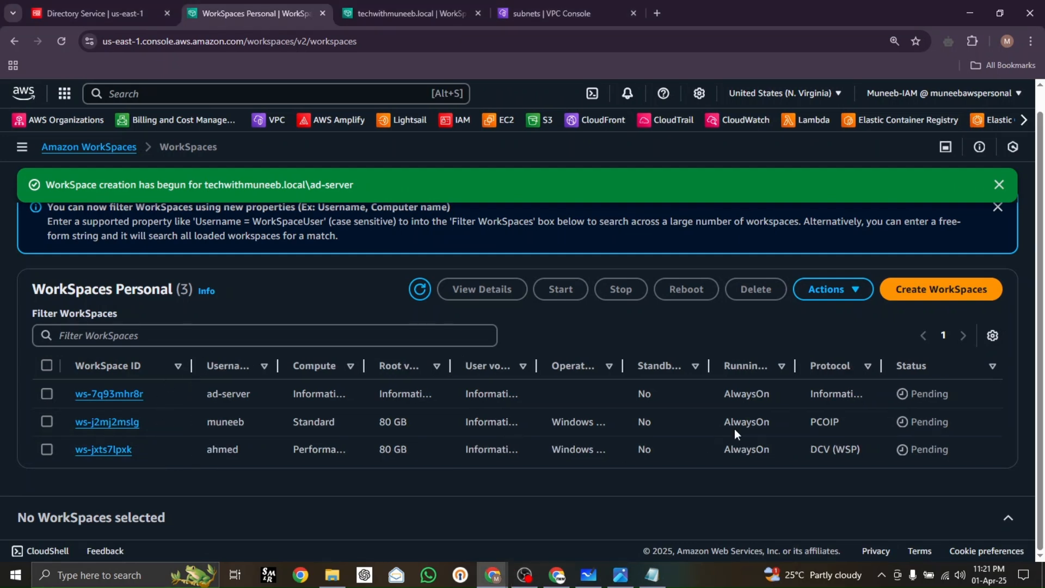